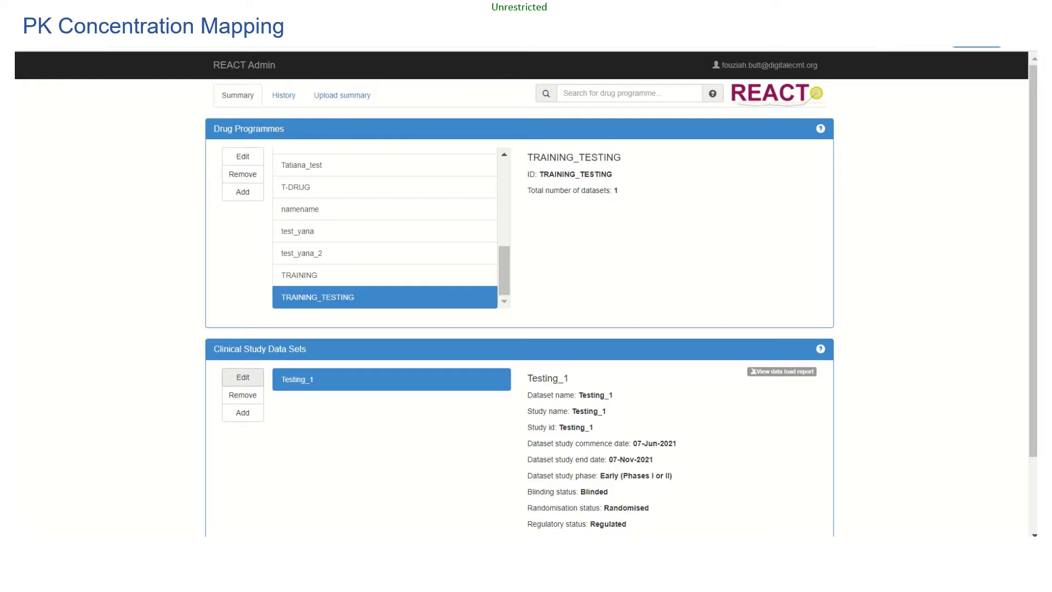
Open the Testing_1 dataset's source data mappings and start a new data source of type PK Concentration.
{"action": "left_click", "coordinate": [243, 377]}
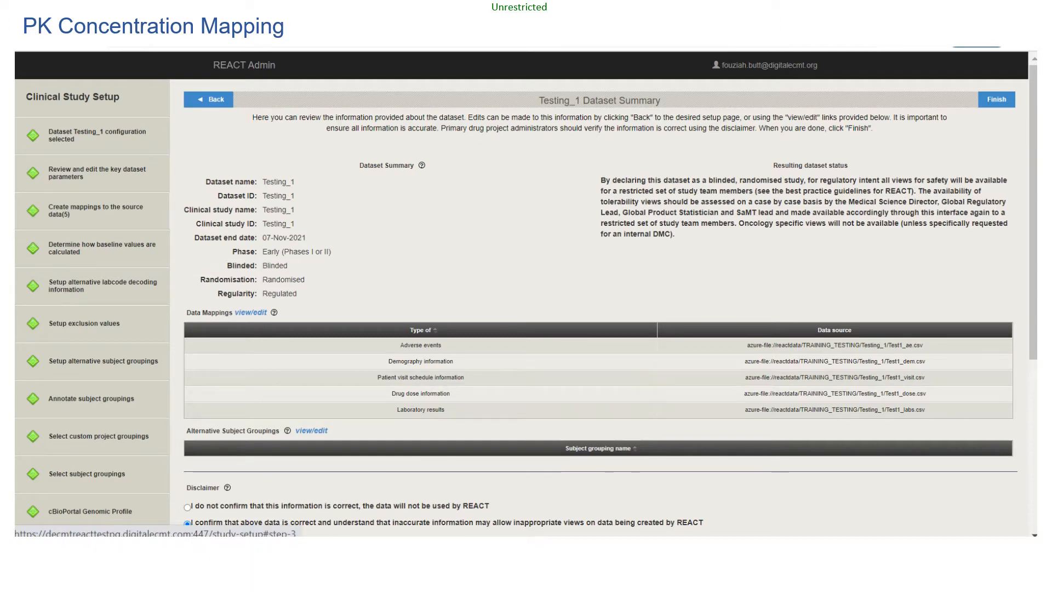
{"action": "left_click", "coordinate": [95, 211]}
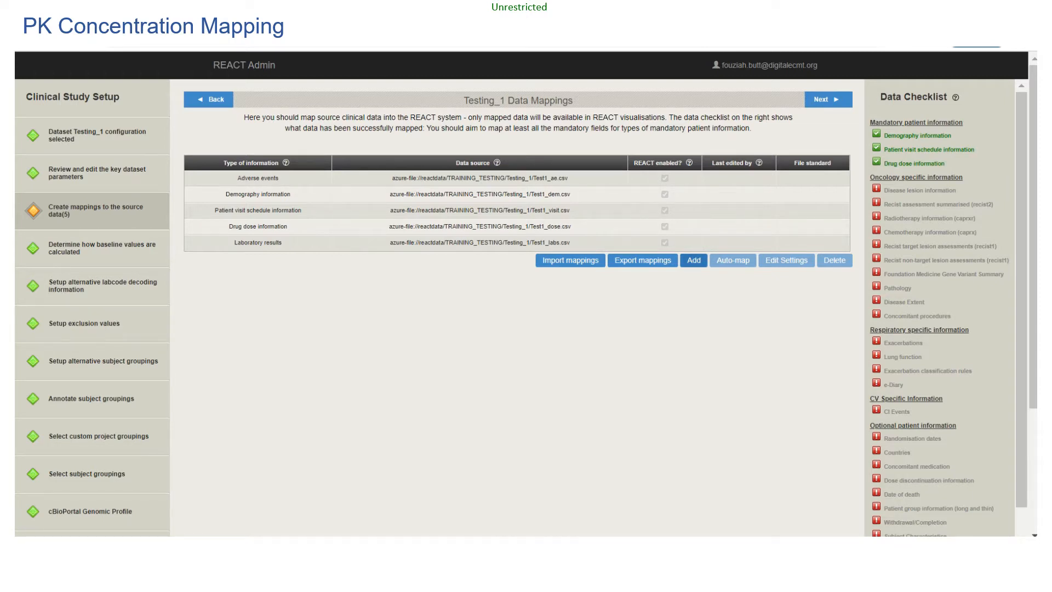
{"action": "left_click", "coordinate": [693, 260]}
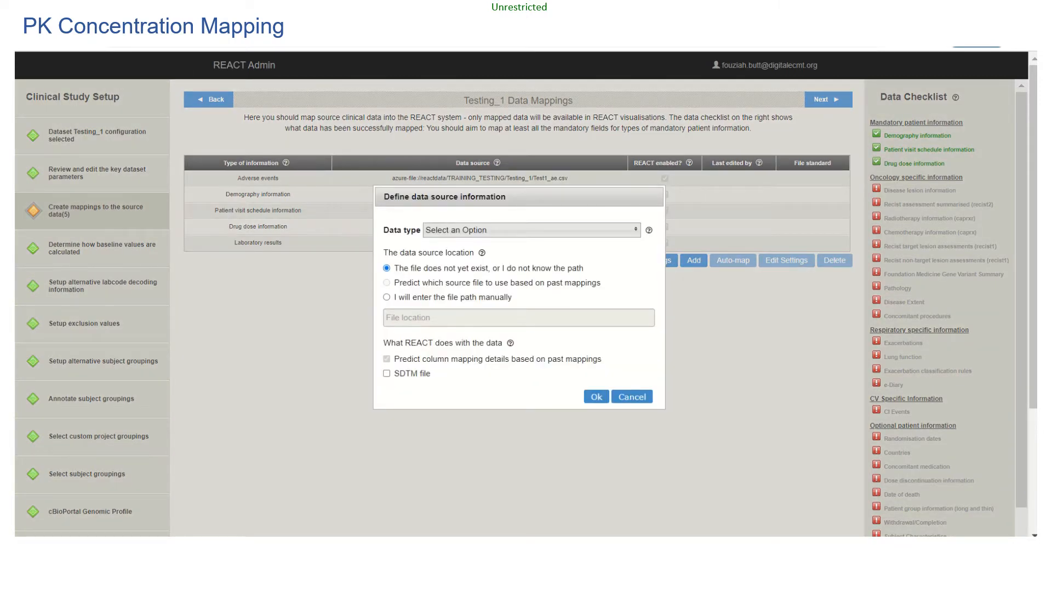
{"action": "left_click", "coordinate": [531, 231]}
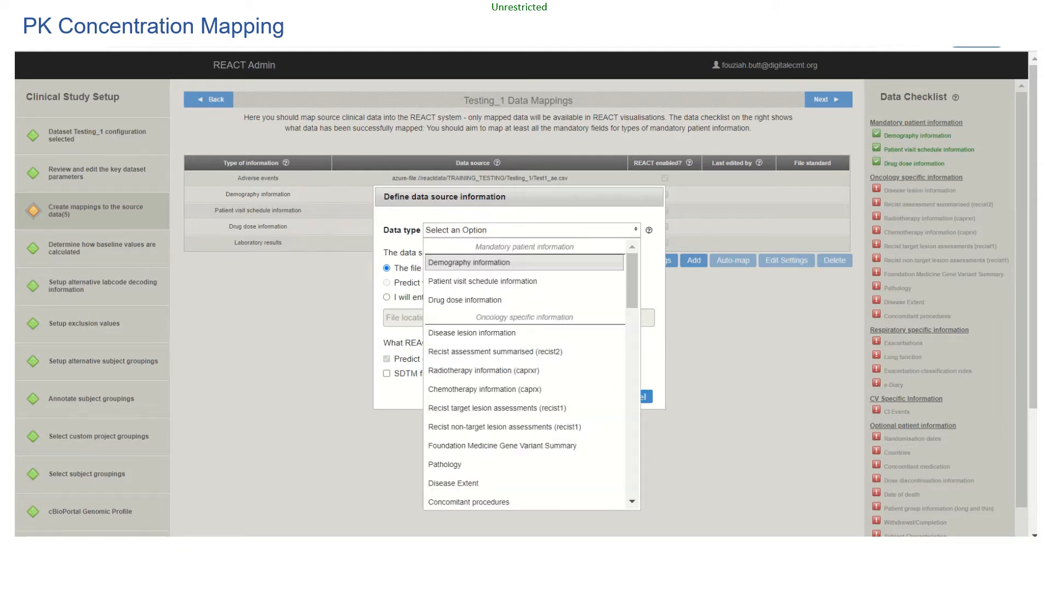
{"action": "scroll", "coordinate": [525, 376], "scroll_direction": "down", "scroll_amount": 5}
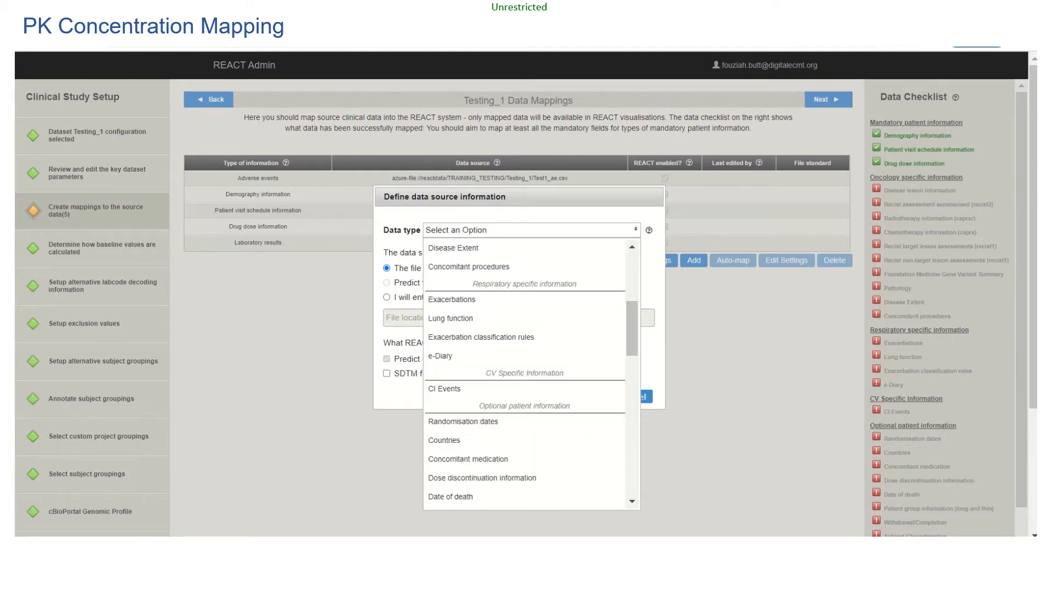
{"action": "scroll", "coordinate": [524, 463], "scroll_direction": "down", "scroll_amount": 4}
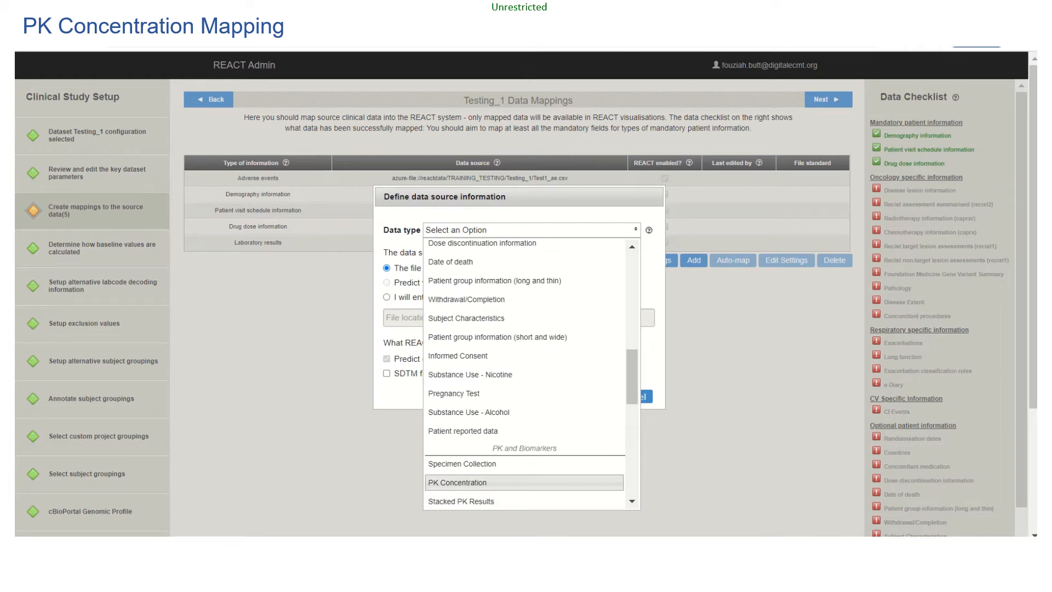
{"action": "left_click", "coordinate": [458, 482]}
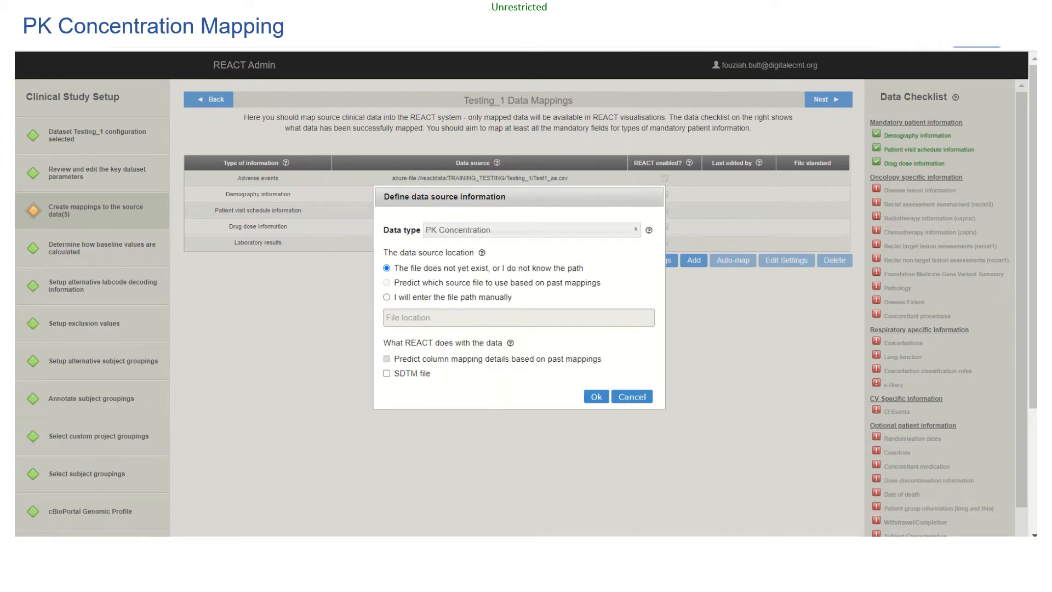
Choose manual file path entry and fill in the suggested path azure-file://reactdata/TRAINING/Training_1/T1_pk_concentration_1.csv.
{"action": "left_click", "coordinate": [387, 298]}
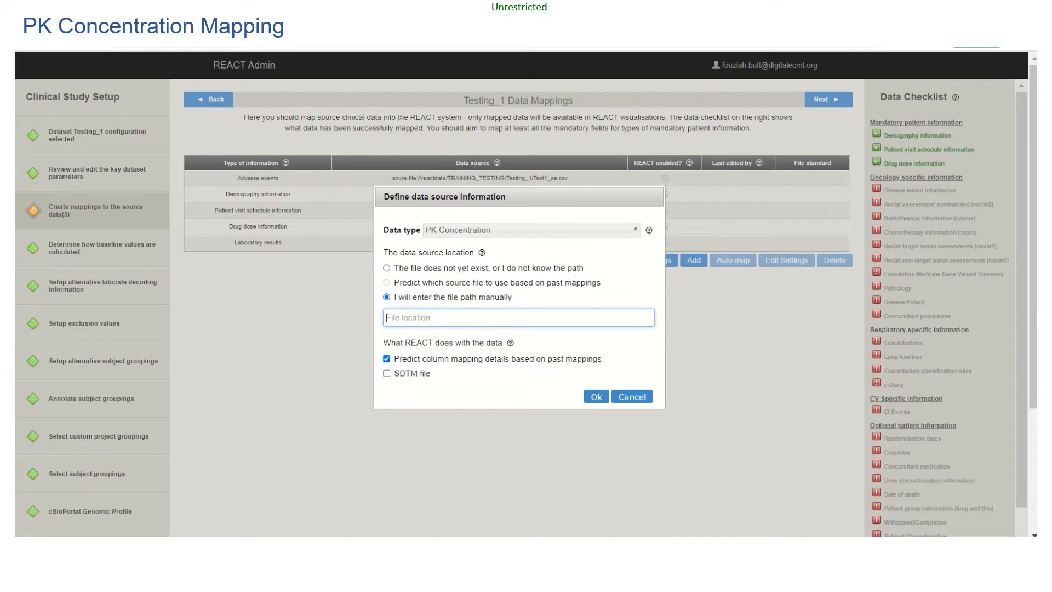
{"action": "type", "text": "azur"}
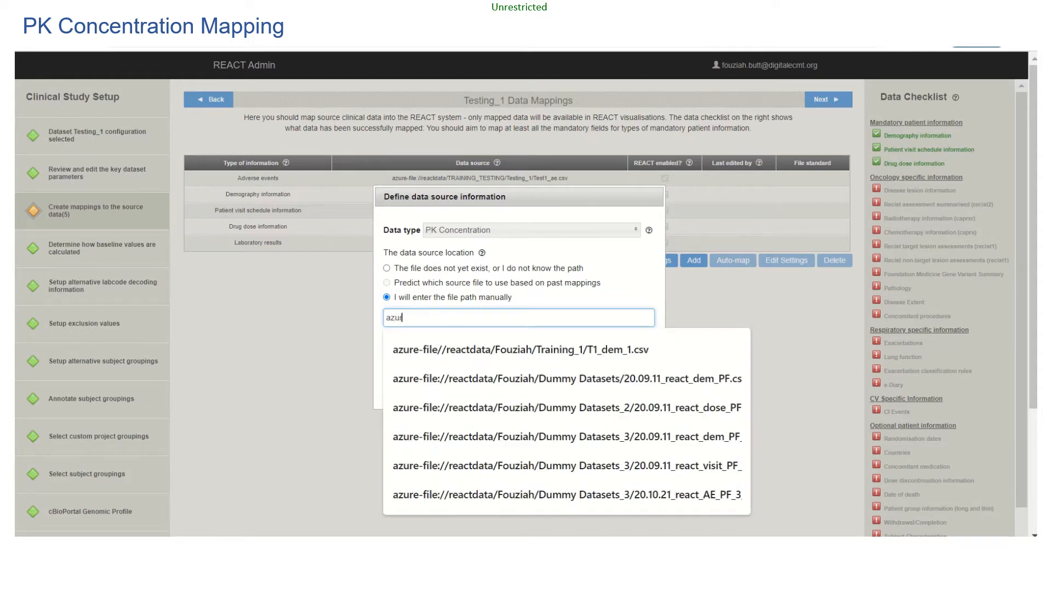
{"action": "type", "text": "e-file//reac"}
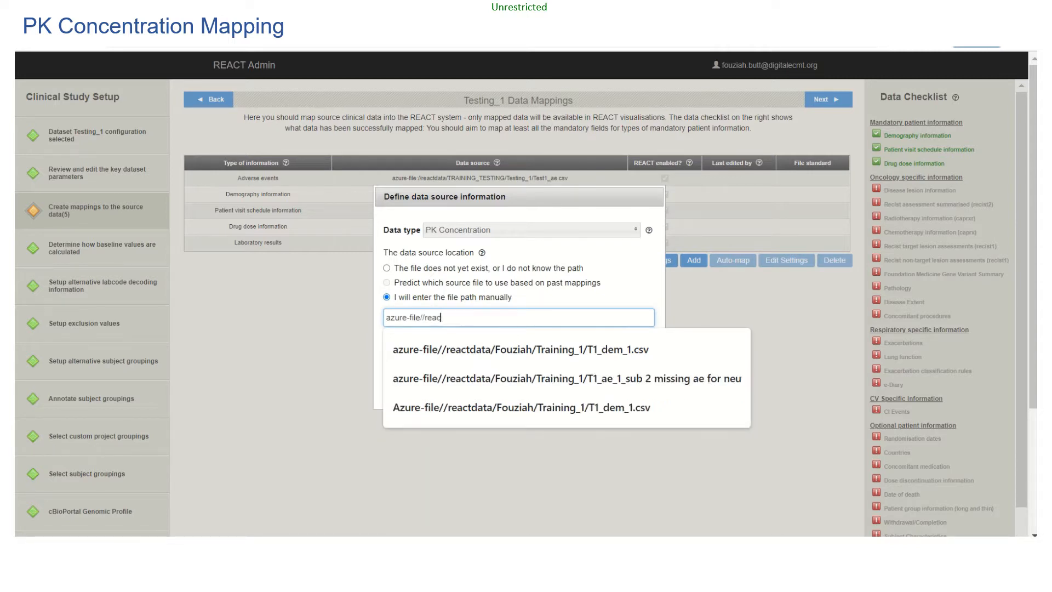
{"action": "type", "text": "tdata/"}
{"action": "type", "text": "TRA"}
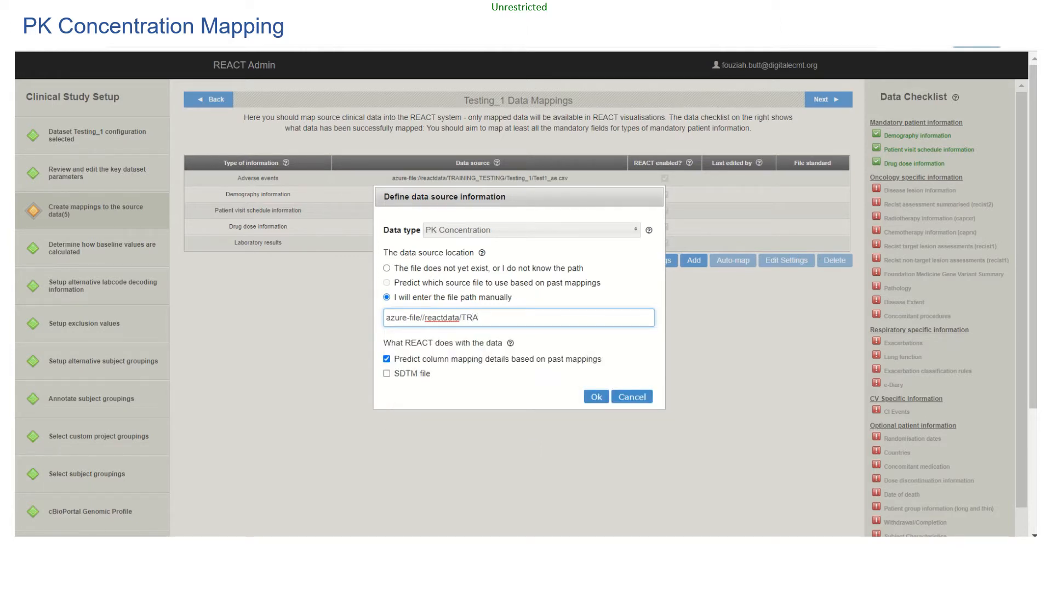
{"action": "type", "text": "IN"}
{"action": "left_click", "coordinate": [421, 317]}
{"action": "type", "text": ":"}
{"action": "left_click", "coordinate": [449, 317]}
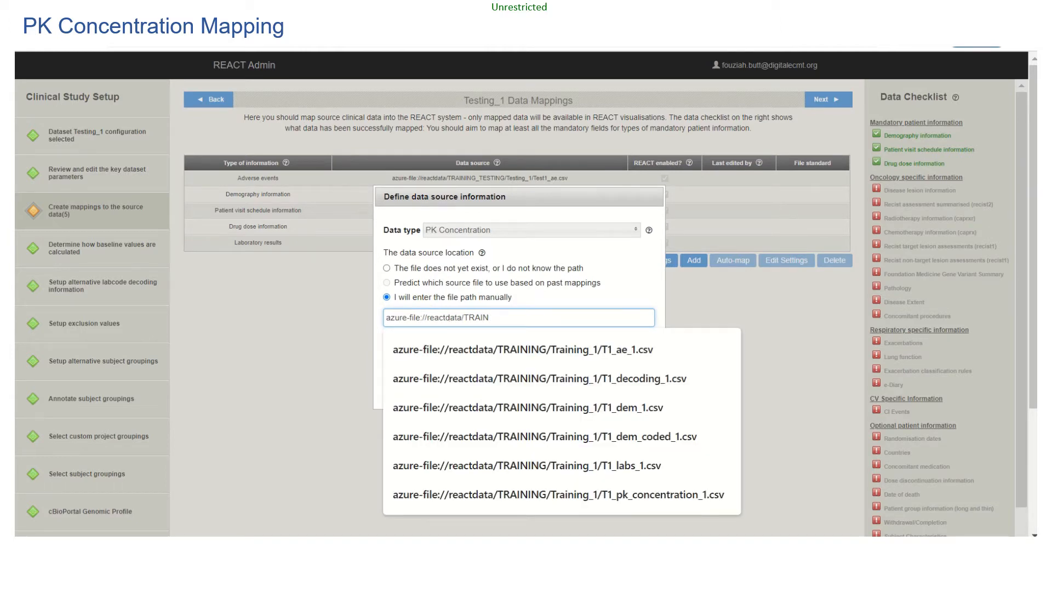
{"action": "key", "text": "Down"}
{"action": "key", "text": "Down"}
{"action": "key", "text": "Down"}
{"action": "key", "text": "Down"}
{"action": "key", "text": "Down"}
{"action": "key", "text": "Down"}
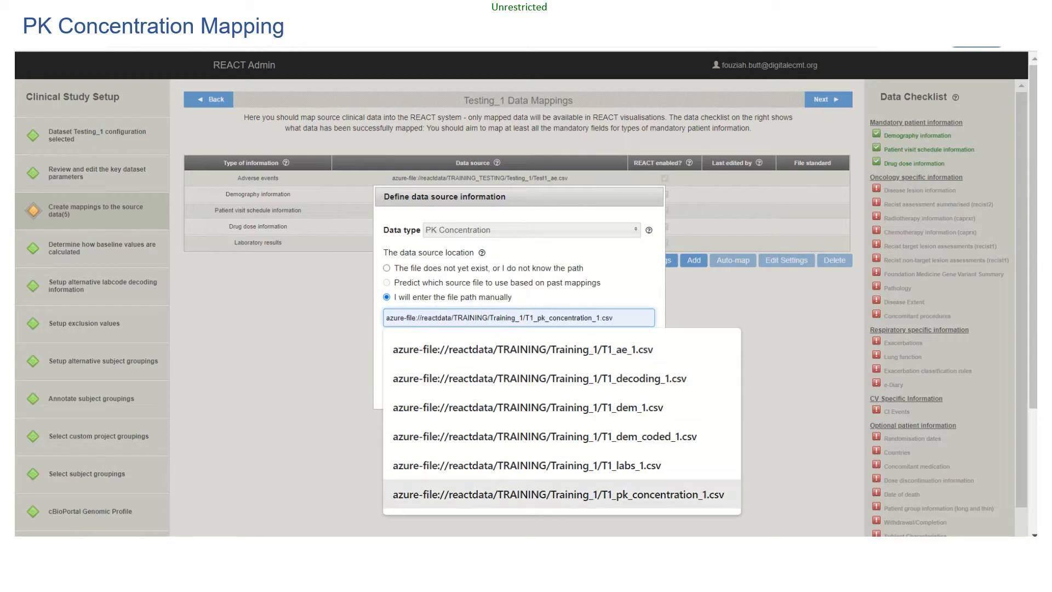
{"action": "key", "text": "Return"}
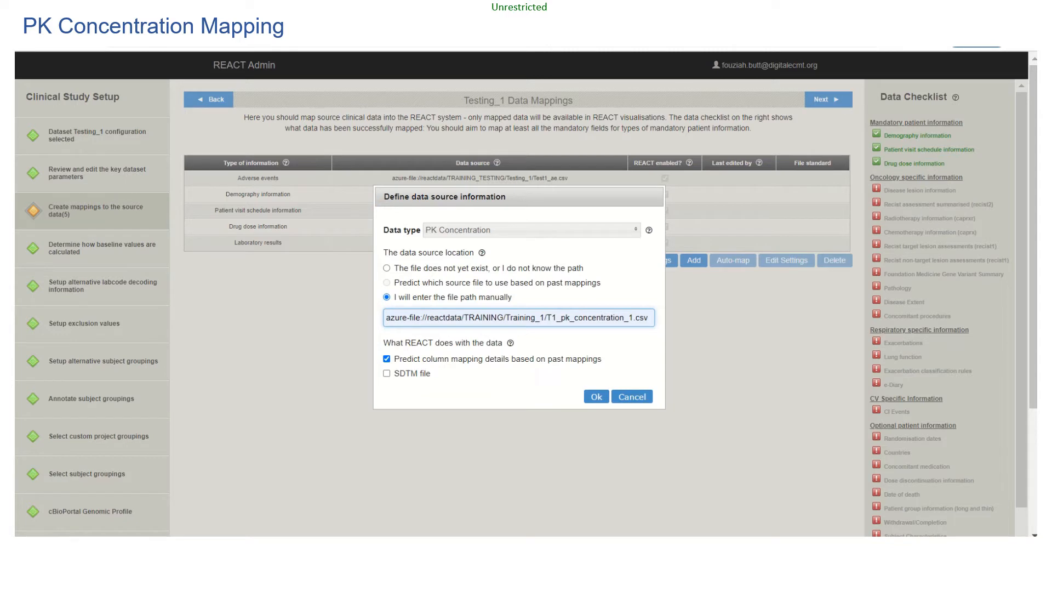
Edit the file path to azure-file://reactdata/TRAINING_TESTING/Testing_1_1/Test1_pk_concentration_1.csv.
{"action": "type", "text": "_TES"}
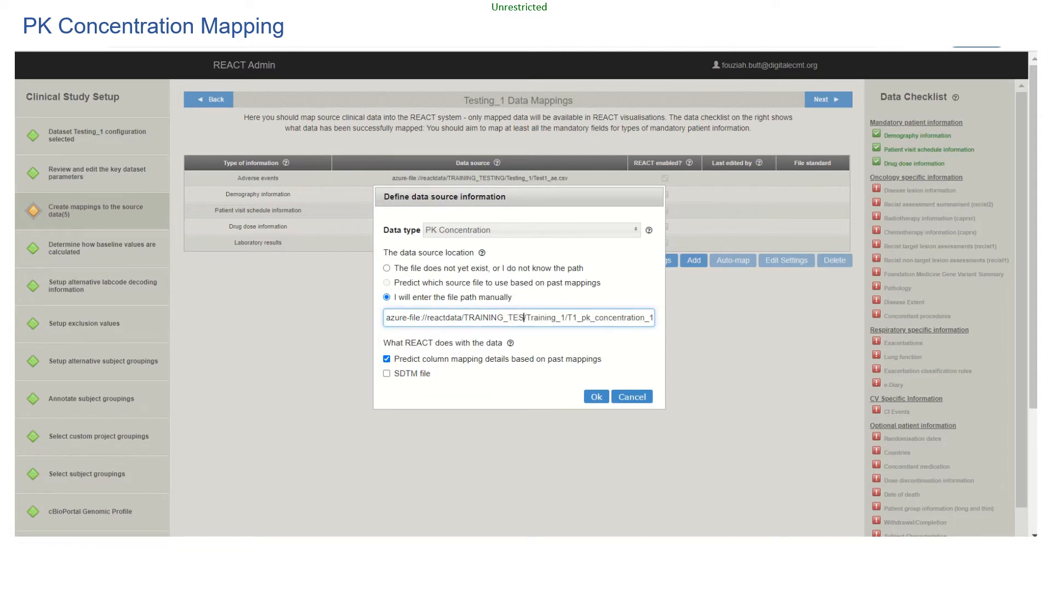
{"action": "type", "text": "TING"}
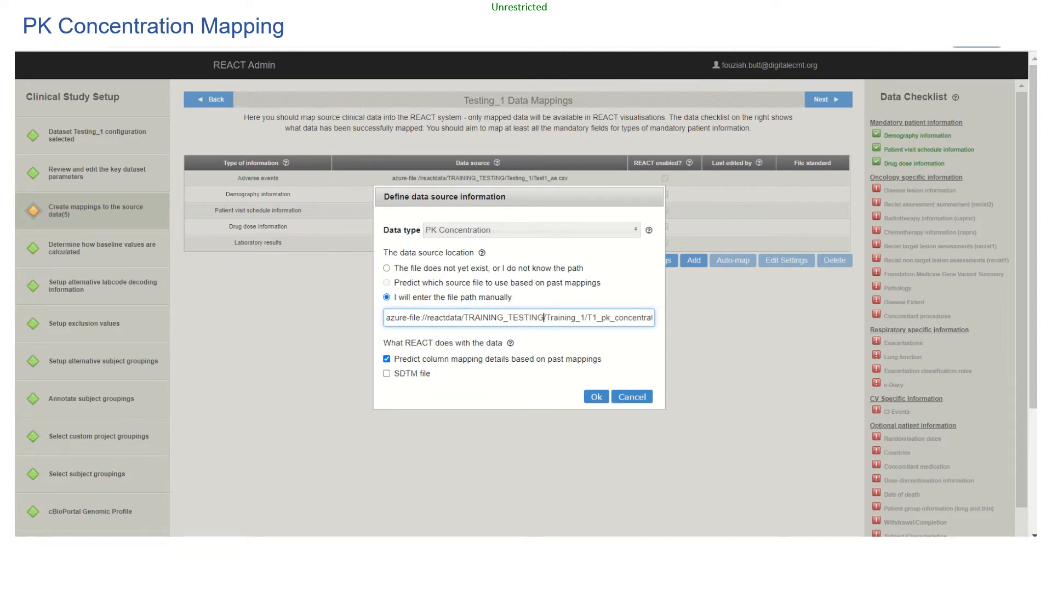
{"action": "type", "text": "/"}
{"action": "key", "text": "Delete"}
{"action": "key", "text": "Delete"}
{"action": "key", "text": "Delete"}
{"action": "key", "text": "Delete"}
{"action": "key", "text": "Delete"}
{"action": "key", "text": "Delete"}
{"action": "key", "text": "BackSpace"}
{"action": "type", "text": "esting_1_1/Test"}
{"action": "key", "text": "Right"}
{"action": "key", "text": "Right"}
{"action": "key", "text": "Right"}
{"action": "key", "text": "Right"}
{"action": "key", "text": "Right"}
{"action": "key", "text": "Right"}
{"action": "key", "text": "Right"}
{"action": "key", "text": "Right"}
{"action": "key", "text": "Right"}
{"action": "key", "text": "Right"}
{"action": "key", "text": "Right"}
{"action": "key", "text": "Right"}
{"action": "key", "text": "Right"}
{"action": "key", "text": "Right"}
{"action": "key", "text": "Right"}
{"action": "key", "text": "Right"}
{"action": "key", "text": "Right"}
{"action": "key", "text": "Right"}
{"action": "key", "text": "Right"}
{"action": "key", "text": "Right"}
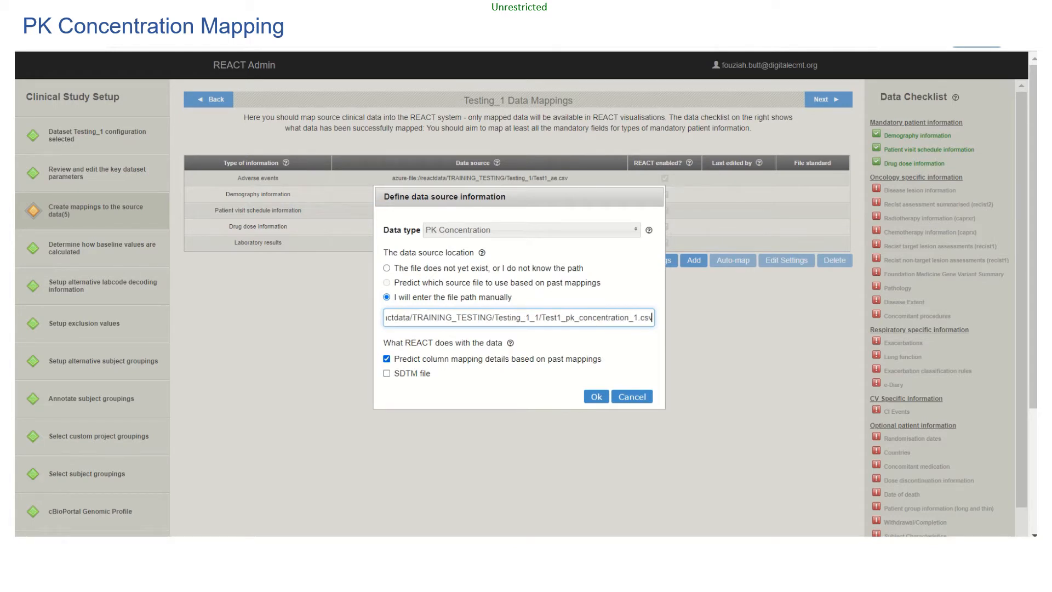
Turn off column mapping prediction based on past mappings and try to submit the PK Concentration data source.
{"action": "left_click", "coordinate": [387, 359]}
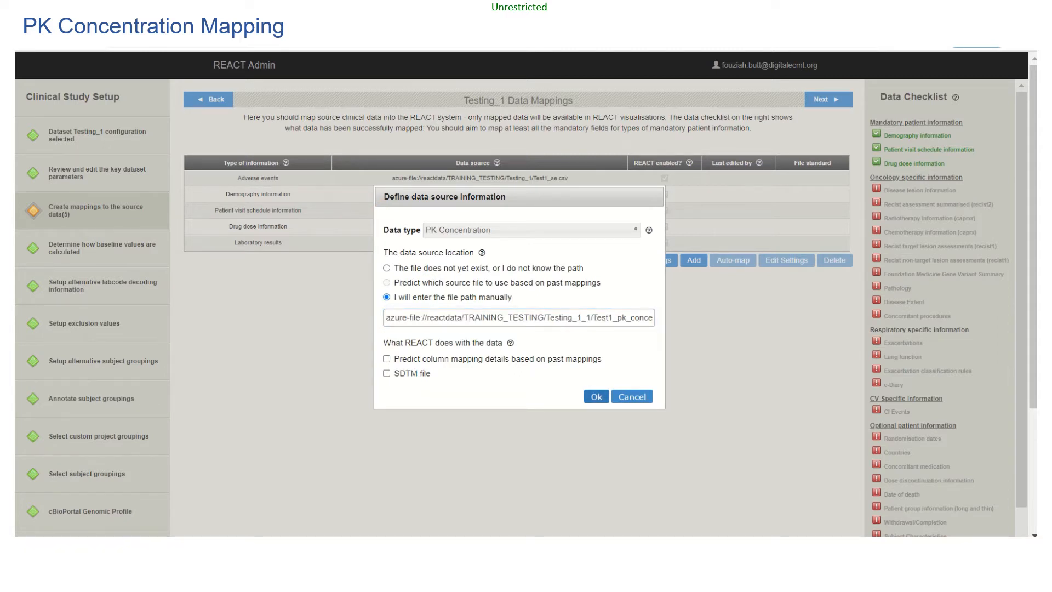
{"action": "left_click", "coordinate": [596, 397]}
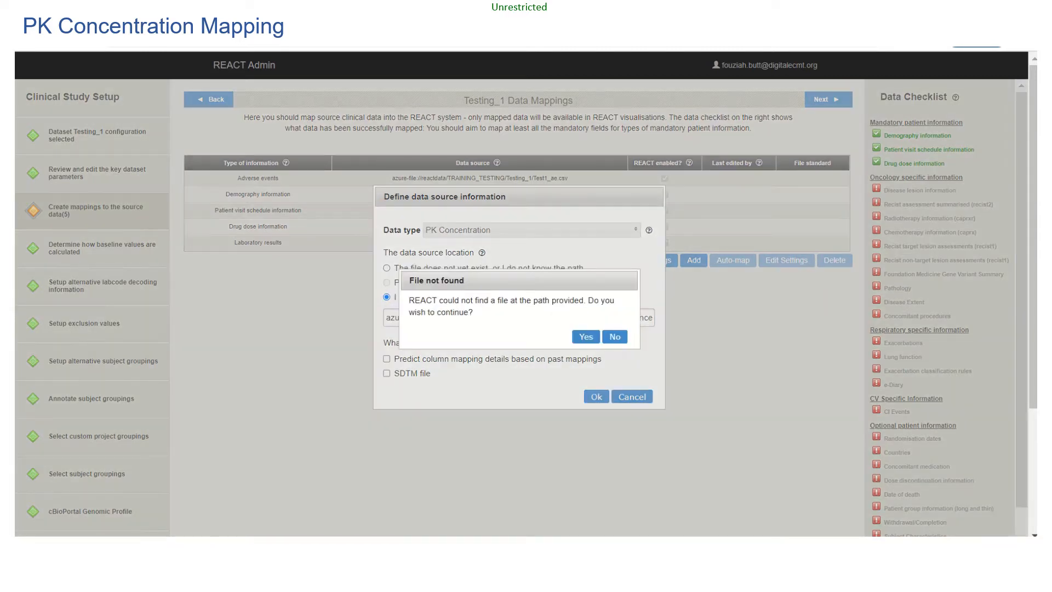
{"action": "left_click", "coordinate": [615, 337]}
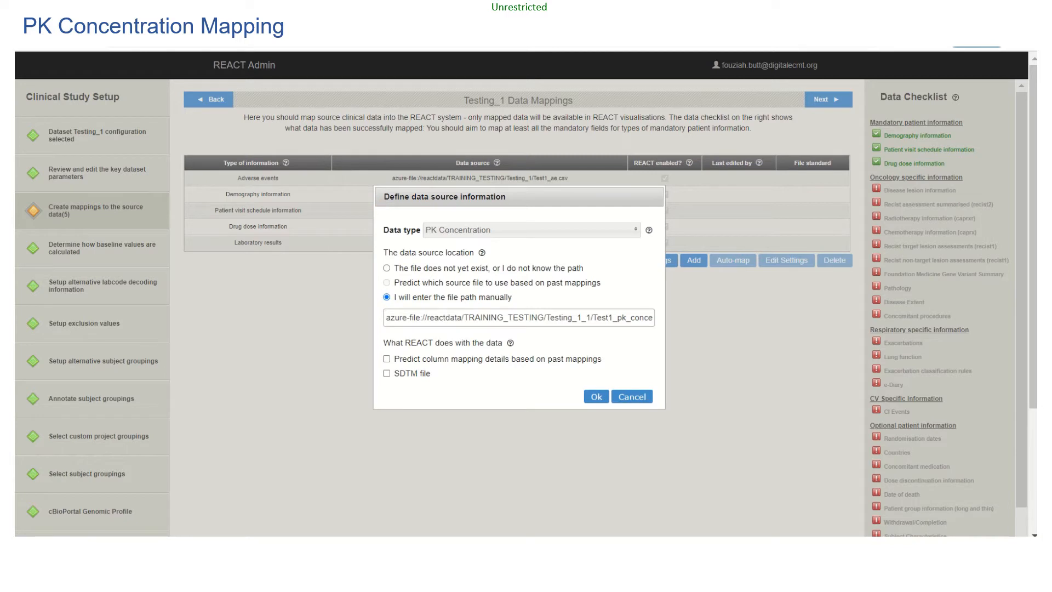
{"action": "left_click", "coordinate": [596, 397]}
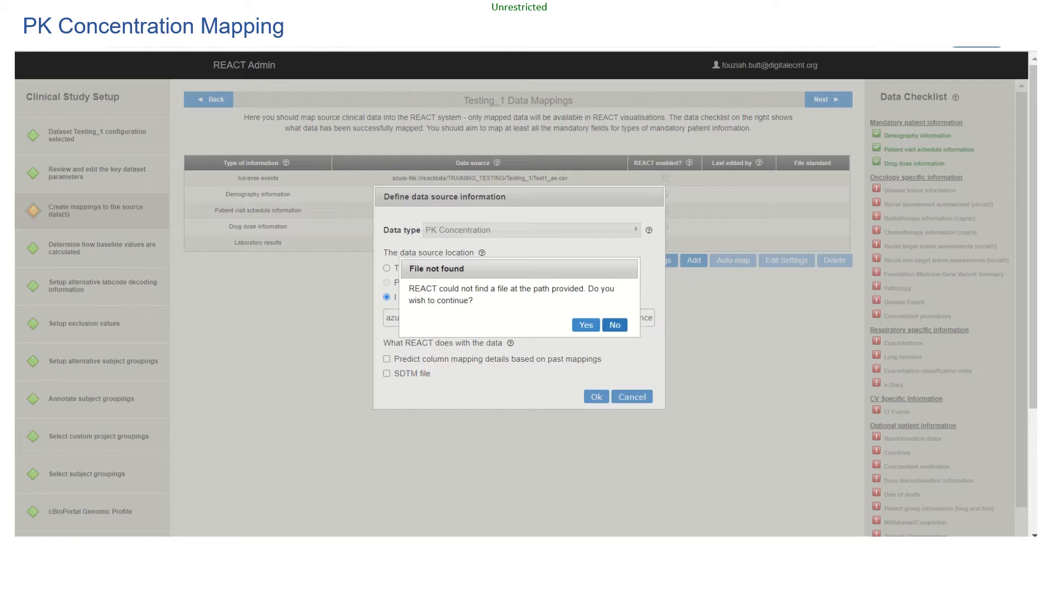
{"action": "left_click", "coordinate": [614, 324]}
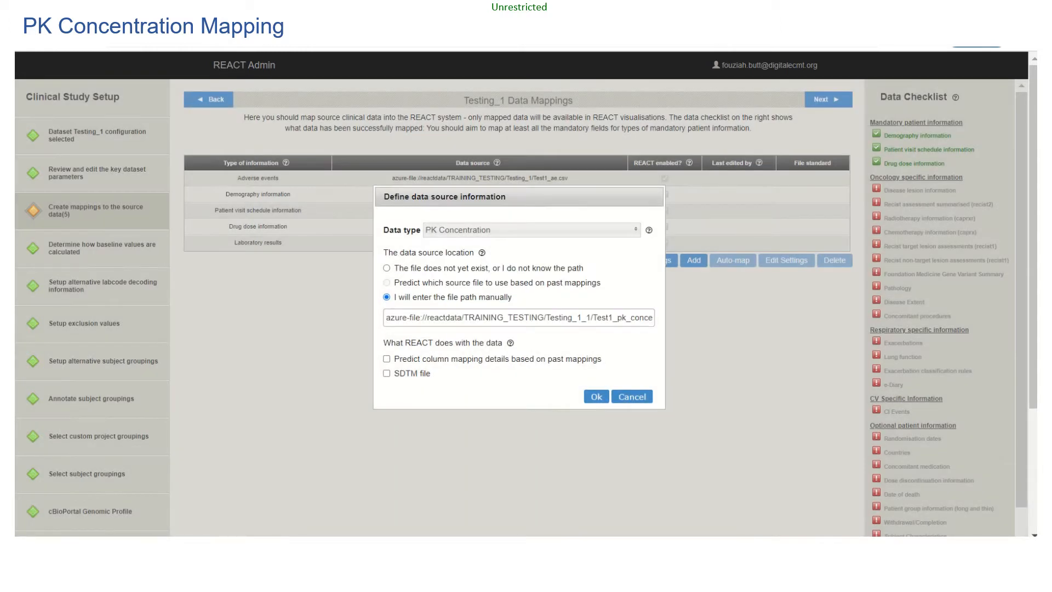
Replace the whole file path with the suggested azure-file://reactdata/TRAINING_TESTING/Testing_1/Testing1_dem.csv.
{"action": "left_click_drag", "start_coordinate": [386, 318], "coordinate": [658, 318]}
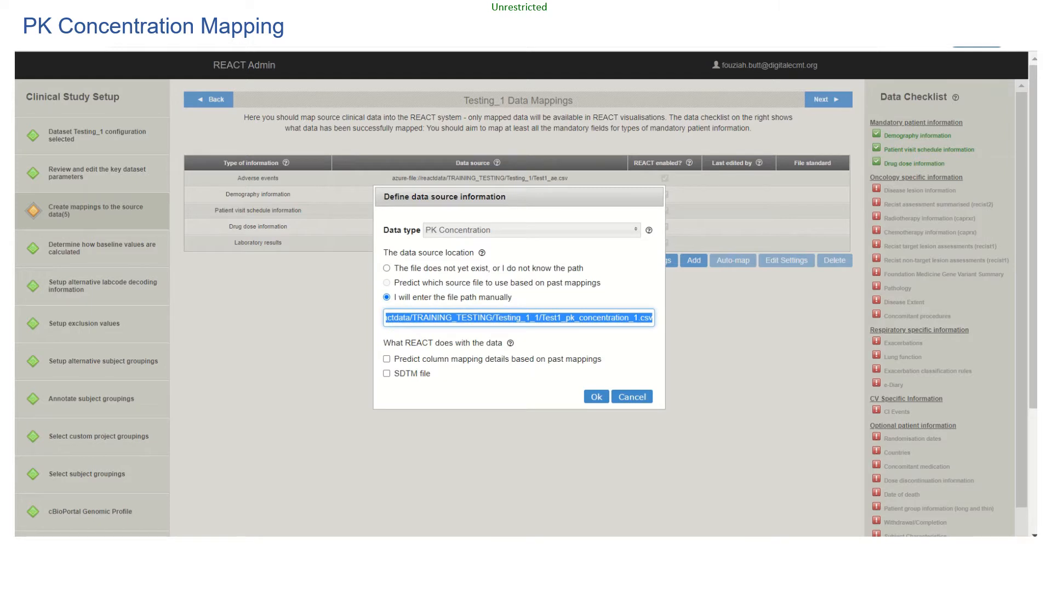
{"action": "key", "text": "BackSpace"}
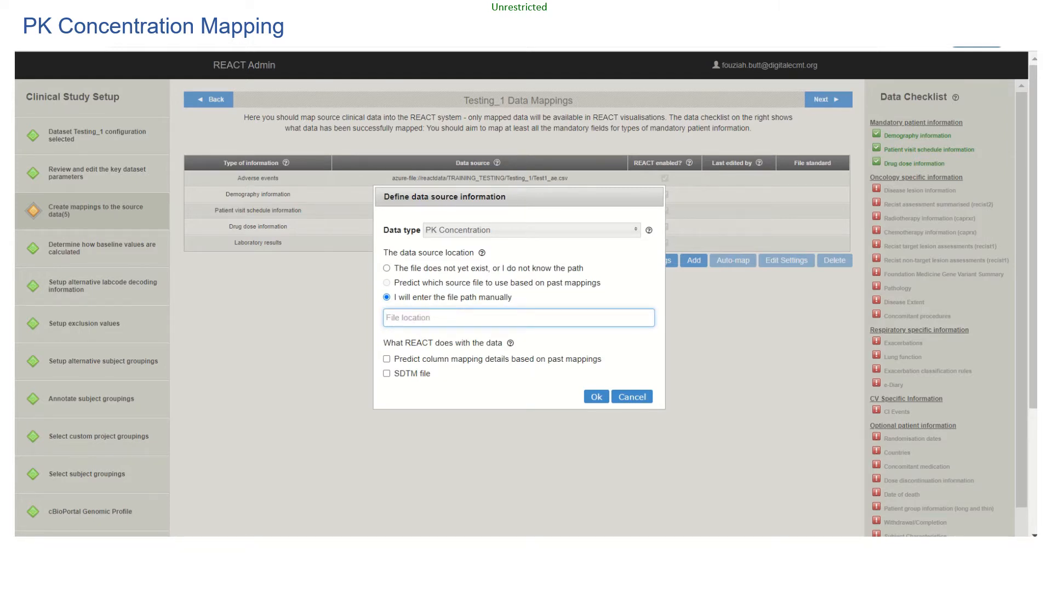
{"action": "type", "text": "azu"}
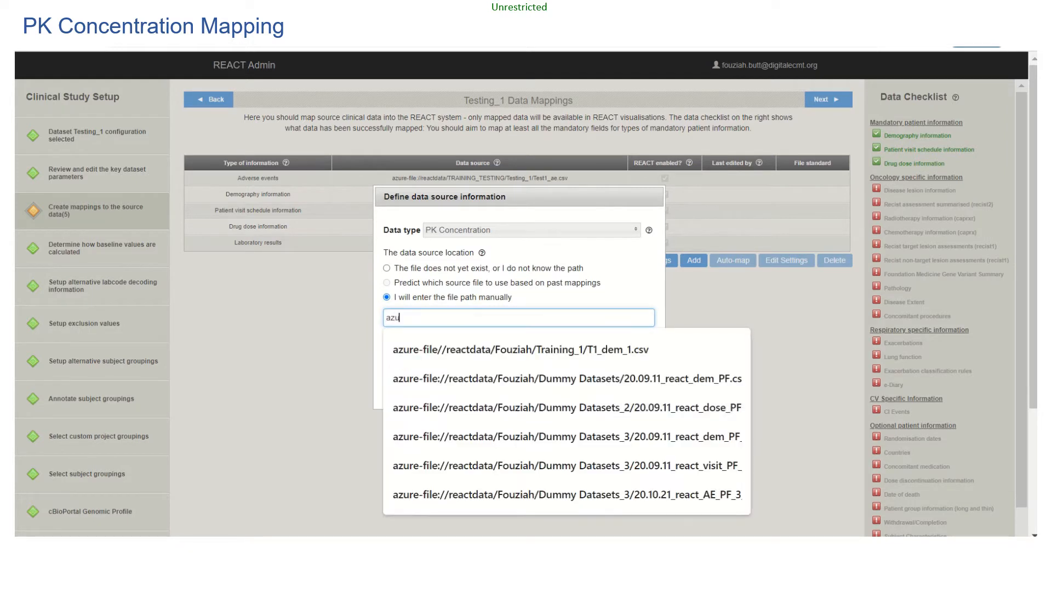
{"action": "type", "text": "re-file://r"}
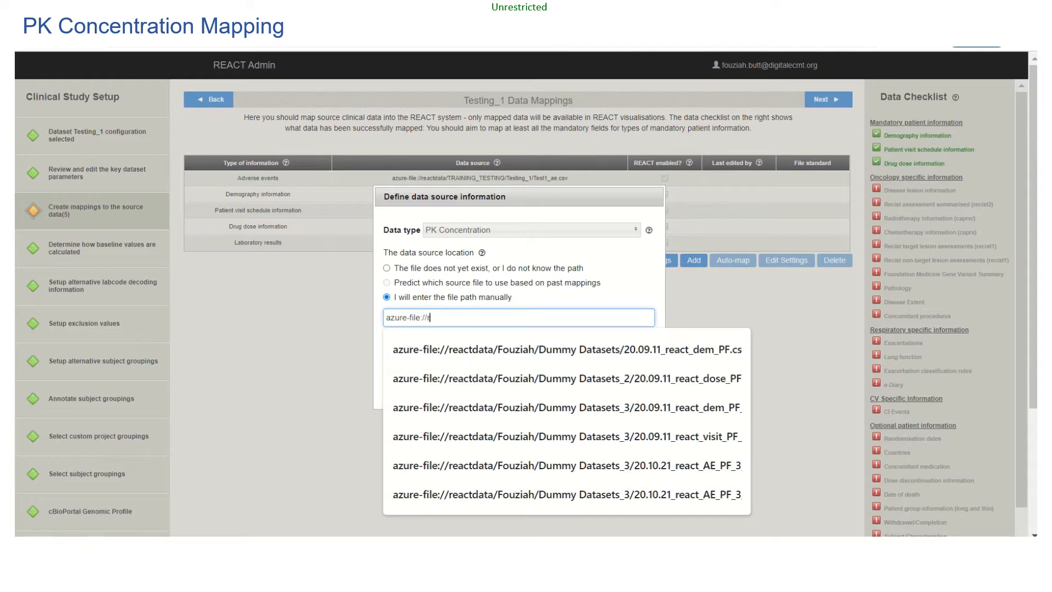
{"action": "type", "text": "eactdata/TRA"}
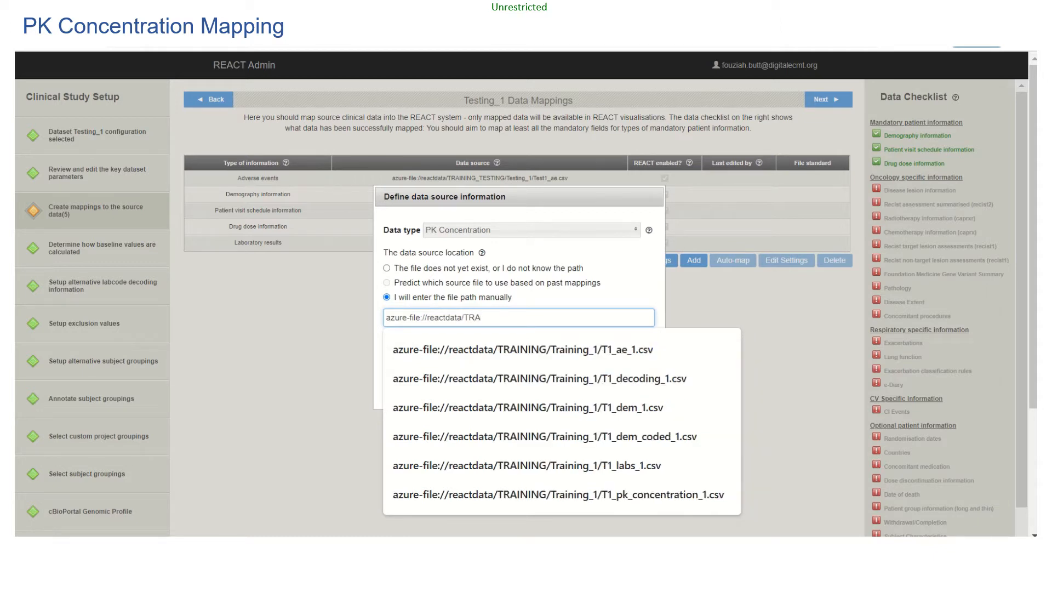
{"action": "type", "text": "INING_"}
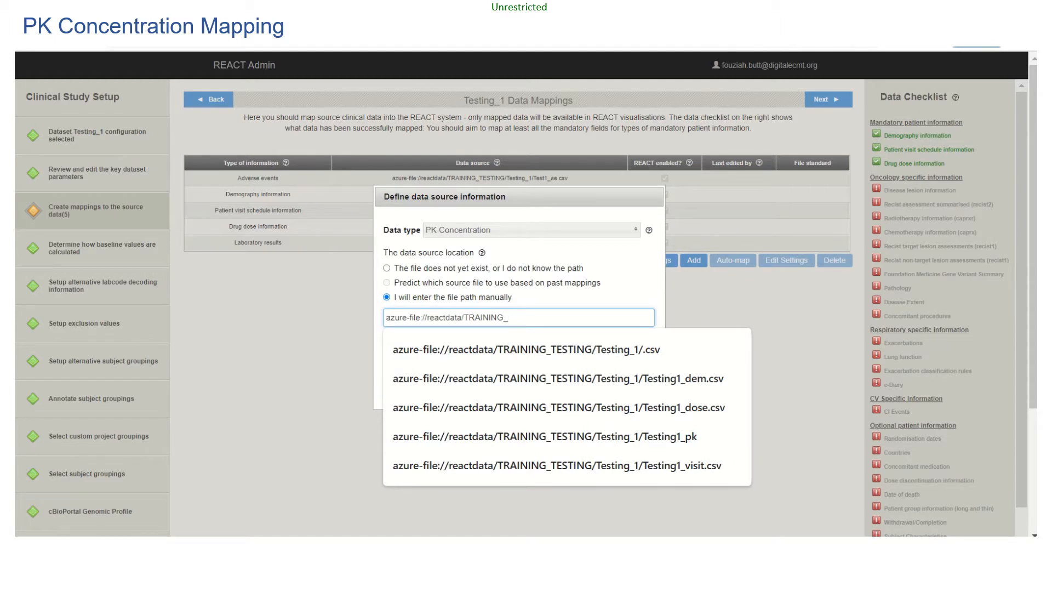
{"action": "key", "text": "Down"}
{"action": "key", "text": "Down"}
{"action": "key", "text": "Down"}
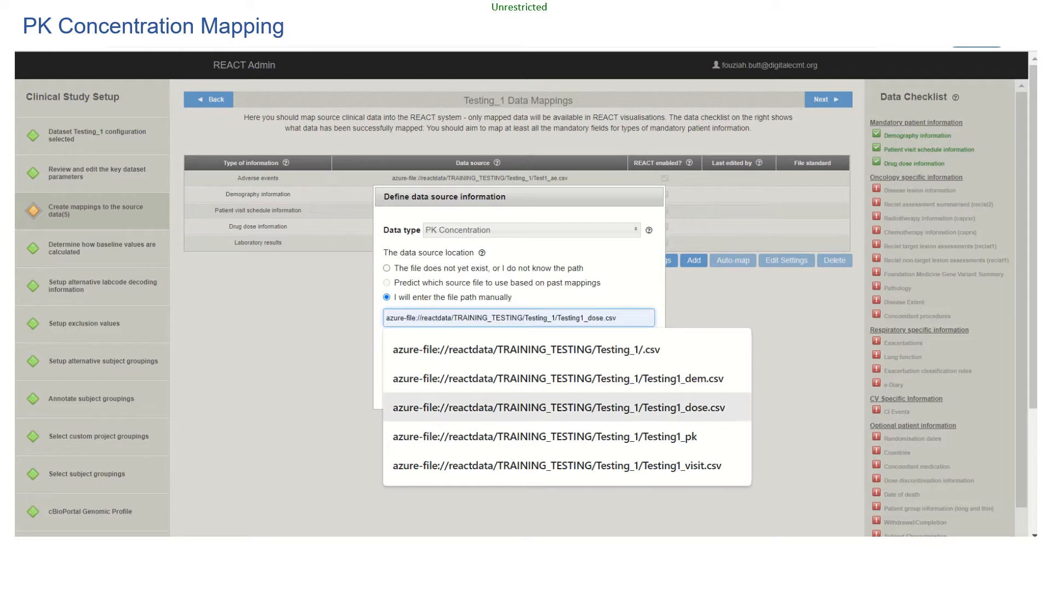
{"action": "key", "text": "Up"}
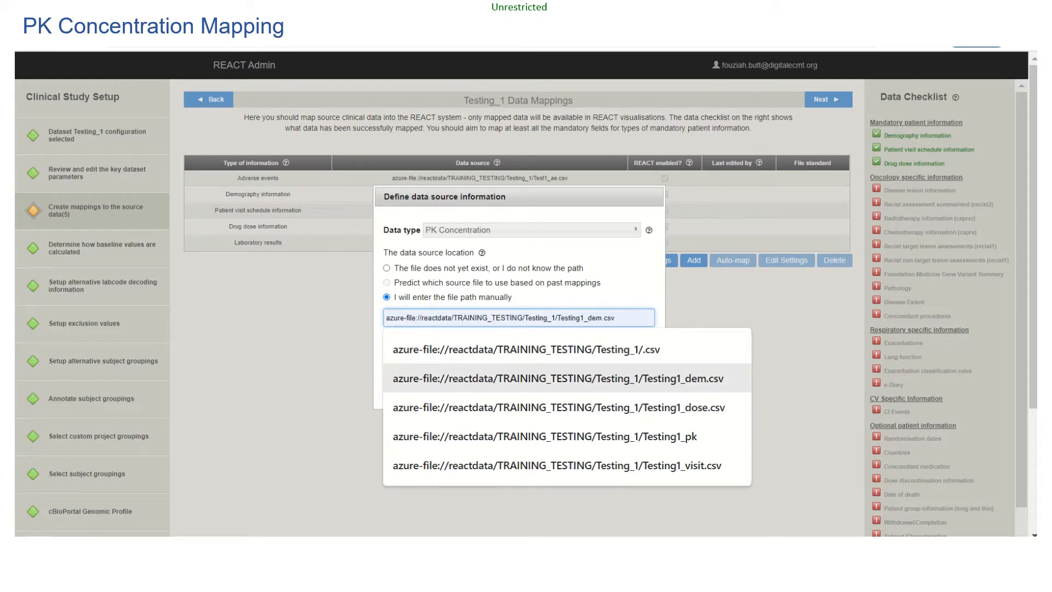
{"action": "key", "text": "Return"}
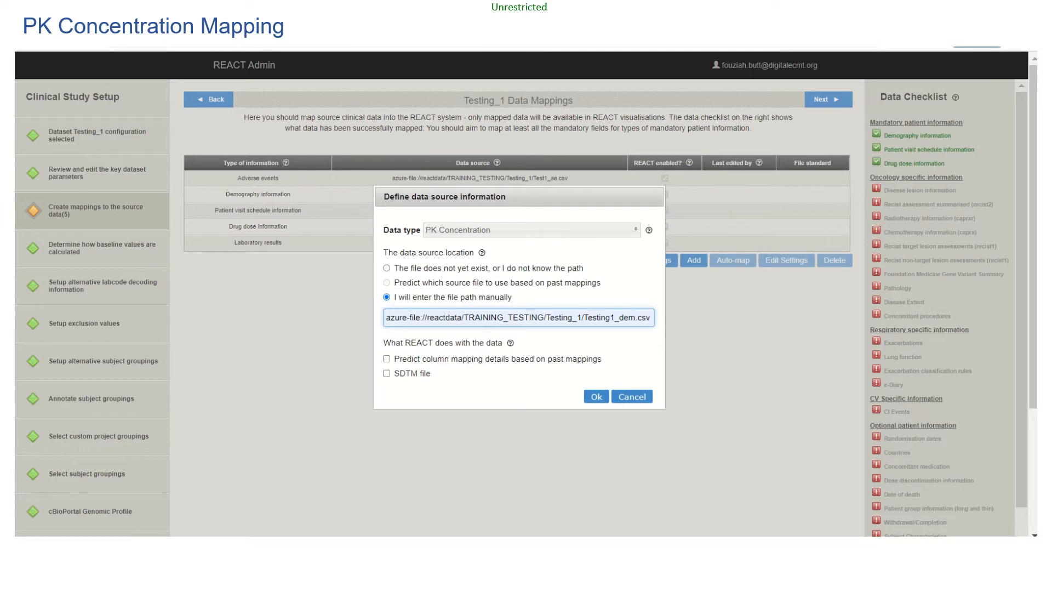
Change the file name in the path to Testing1_pk_concentration.csv and try to submit the data source.
{"action": "left_click", "coordinate": [618, 317]}
{"action": "key", "text": "Delete"}
{"action": "key", "text": "Delete"}
{"action": "key", "text": "Delete"}
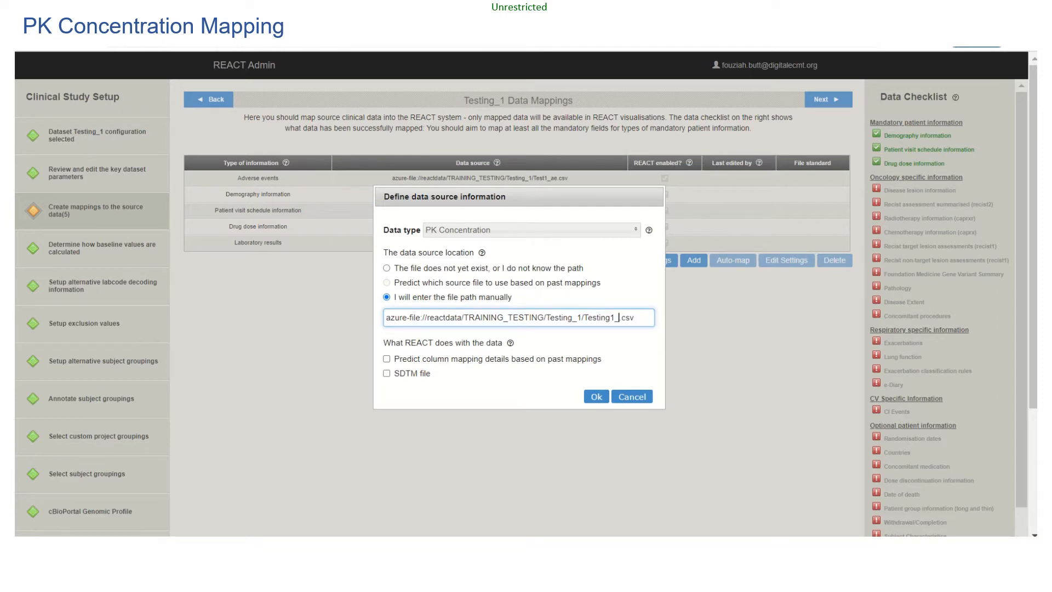
{"action": "type", "text": "pk_concentration"}
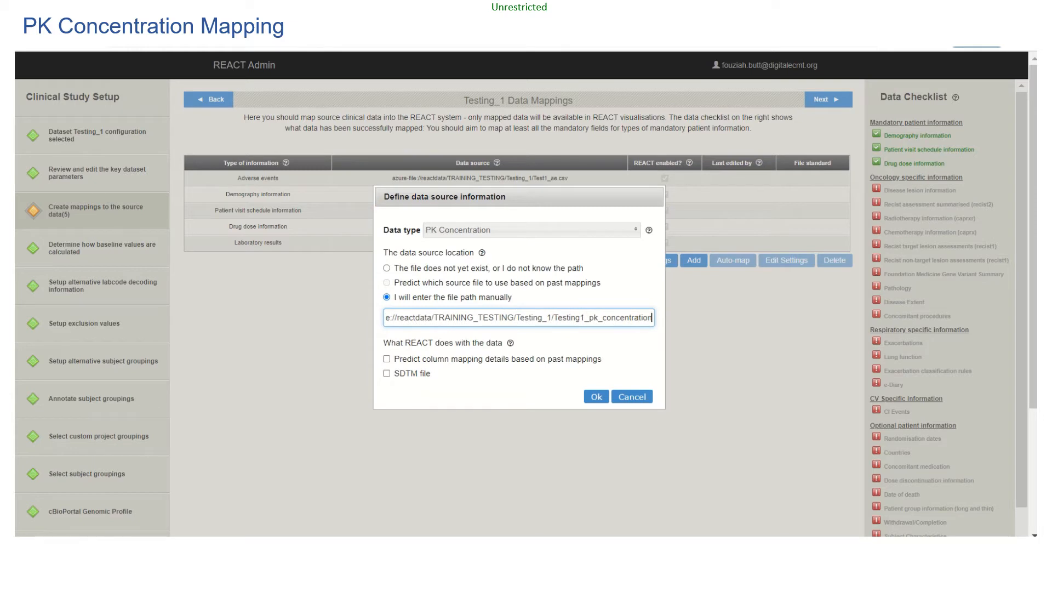
{"action": "key", "text": "Right"}
{"action": "key", "text": "Right"}
{"action": "key", "text": "Right"}
{"action": "key", "text": "Right"}
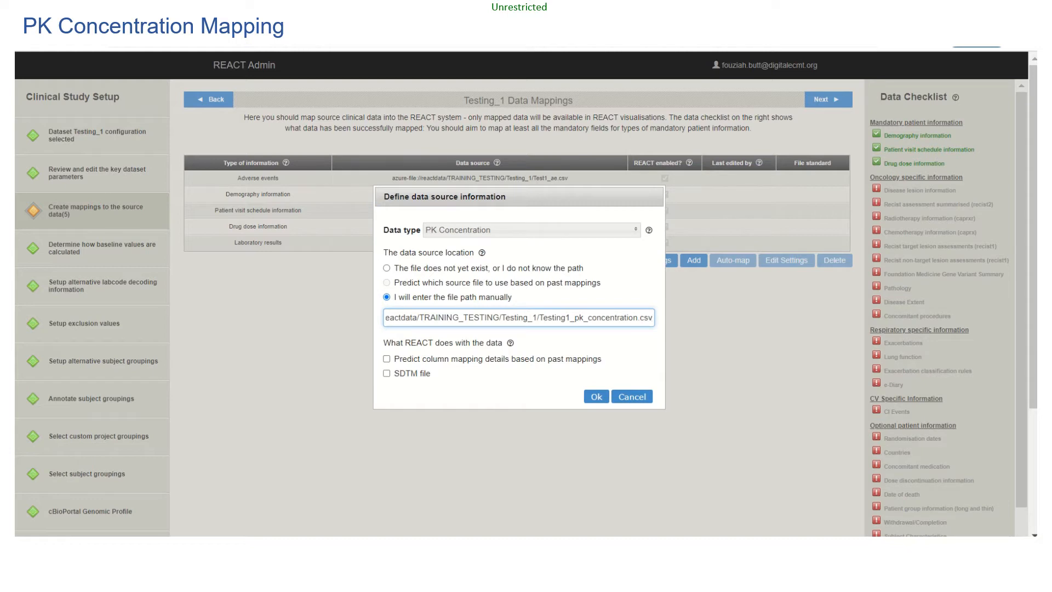
{"action": "left_click", "coordinate": [596, 396]}
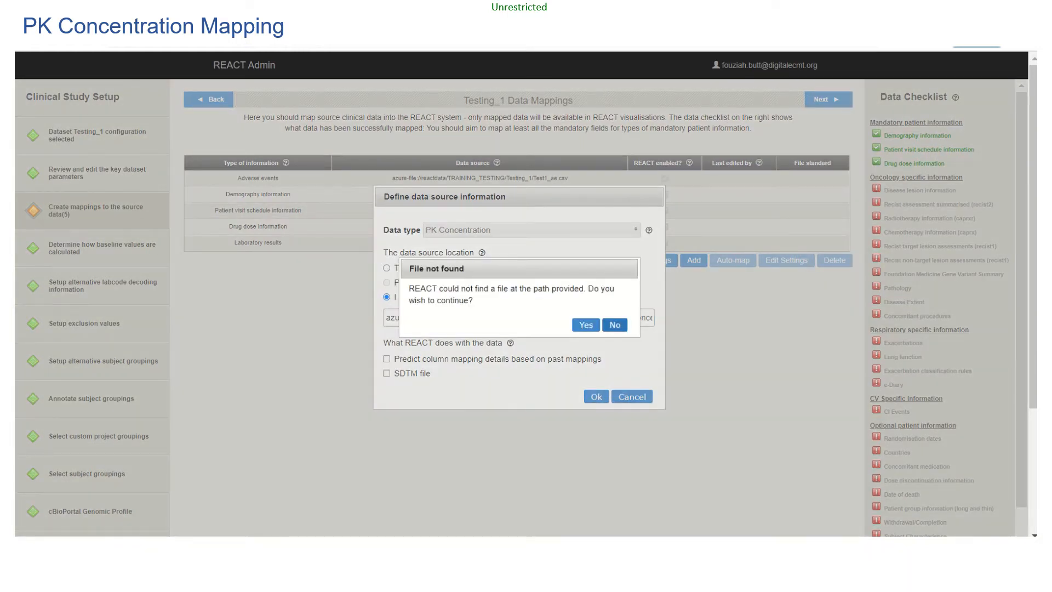
{"action": "left_click", "coordinate": [615, 324]}
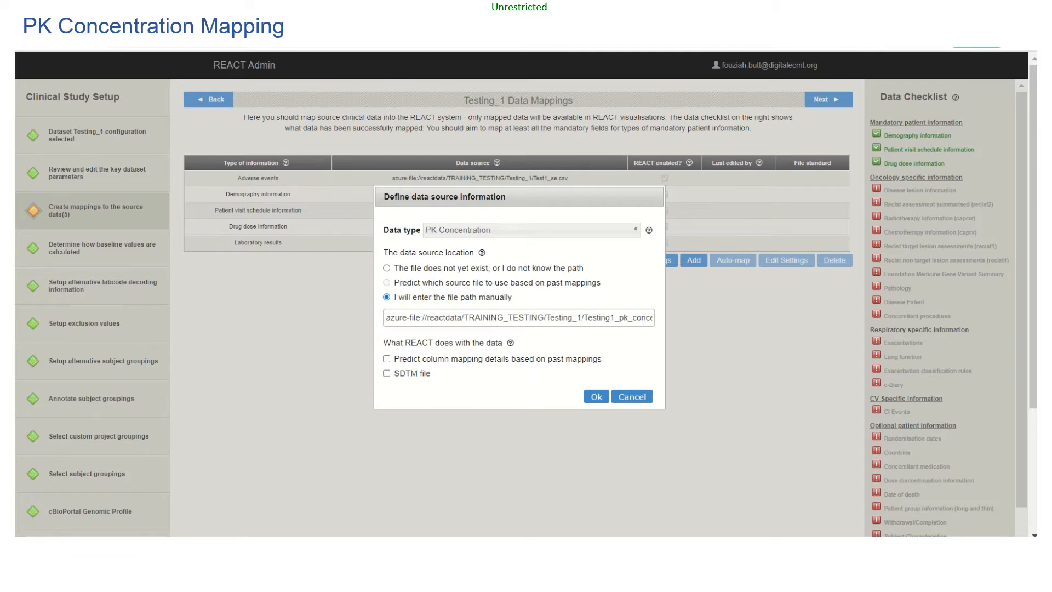
Shorten the file name in the path to Test1_pk_concentration.csv and try to submit the data source.
{"action": "left_click", "coordinate": [610, 318]}
{"action": "key", "text": "BackSpace"}
{"action": "key", "text": "BackSpace"}
{"action": "key", "text": "BackSpace"}
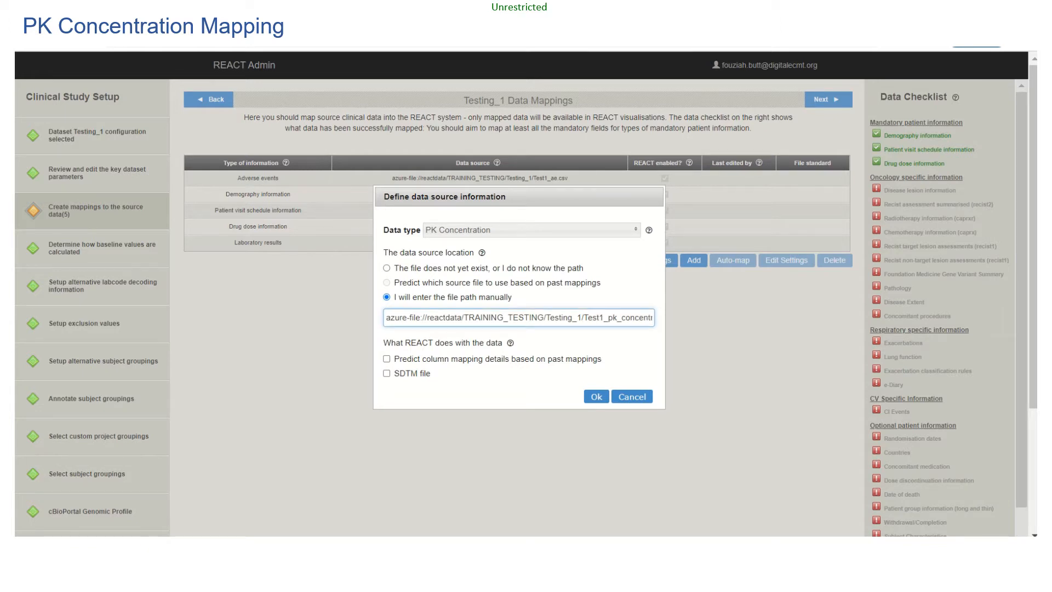
{"action": "left_click", "coordinate": [596, 397]}
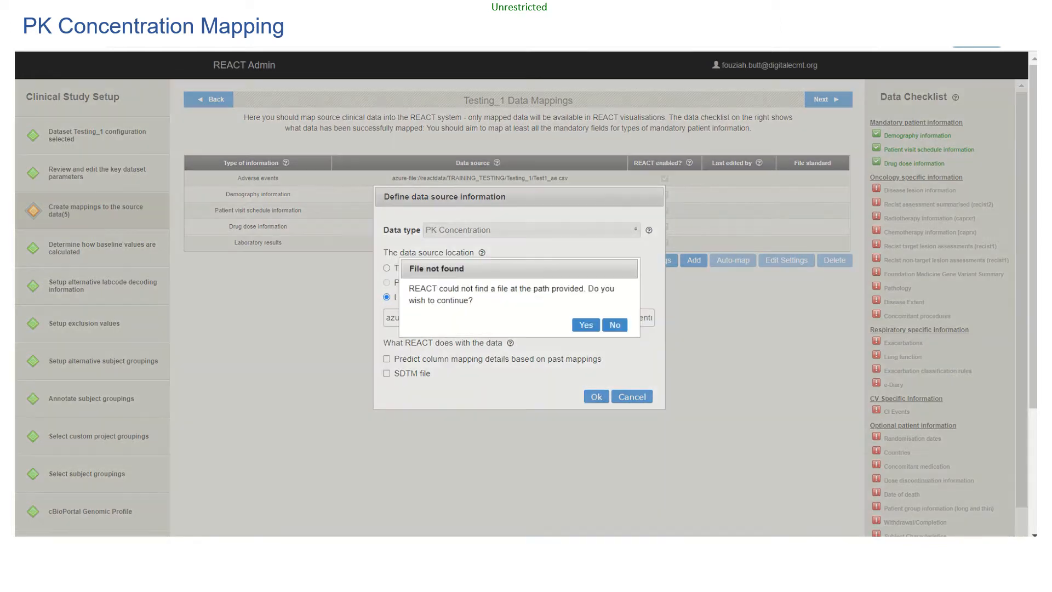
{"action": "left_click", "coordinate": [615, 324]}
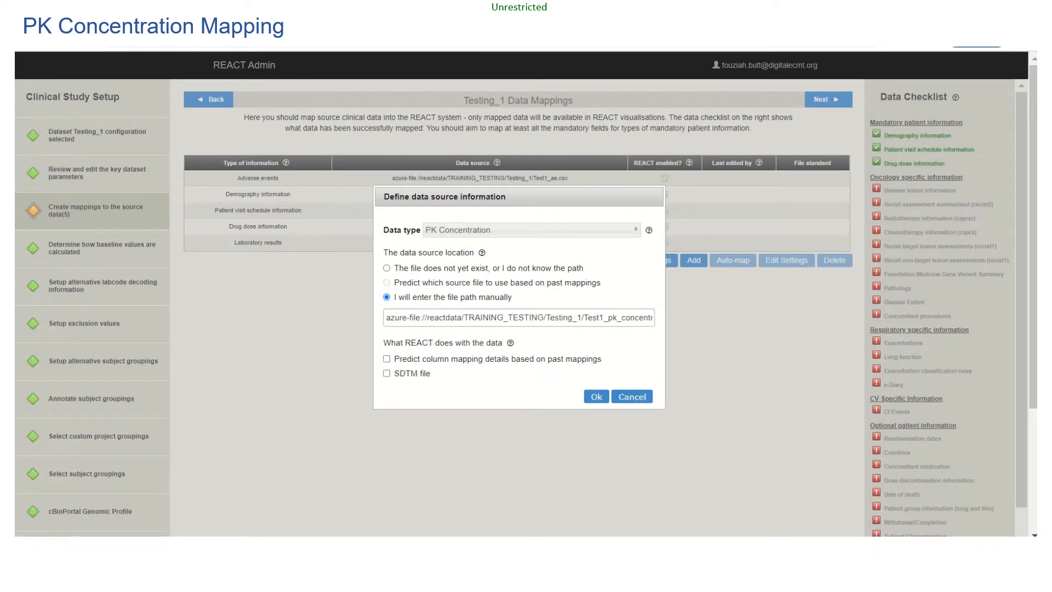
Change the file name in the path to Test1_pk_concentration_1.csv and submit the PK Concentration data source.
{"action": "left_click", "coordinate": [620, 317]}
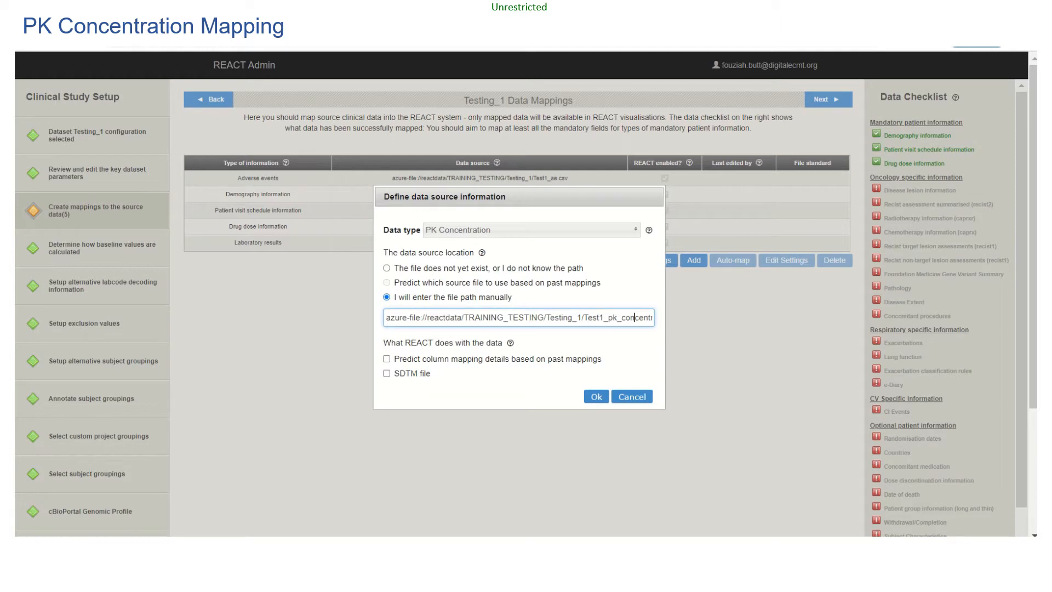
{"action": "key", "text": "Right"}
{"action": "key", "text": "Right"}
{"action": "key", "text": "Right"}
{"action": "key", "text": "Right"}
{"action": "key", "text": "Right"}
{"action": "key", "text": "Right"}
{"action": "key", "text": "Right"}
{"action": "key", "text": "Right"}
{"action": "key", "text": "Right"}
{"action": "key", "text": "Right"}
{"action": "key", "text": "Right"}
{"action": "key", "text": "Right"}
{"action": "key", "text": "Right"}
{"action": "key", "text": "Right"}
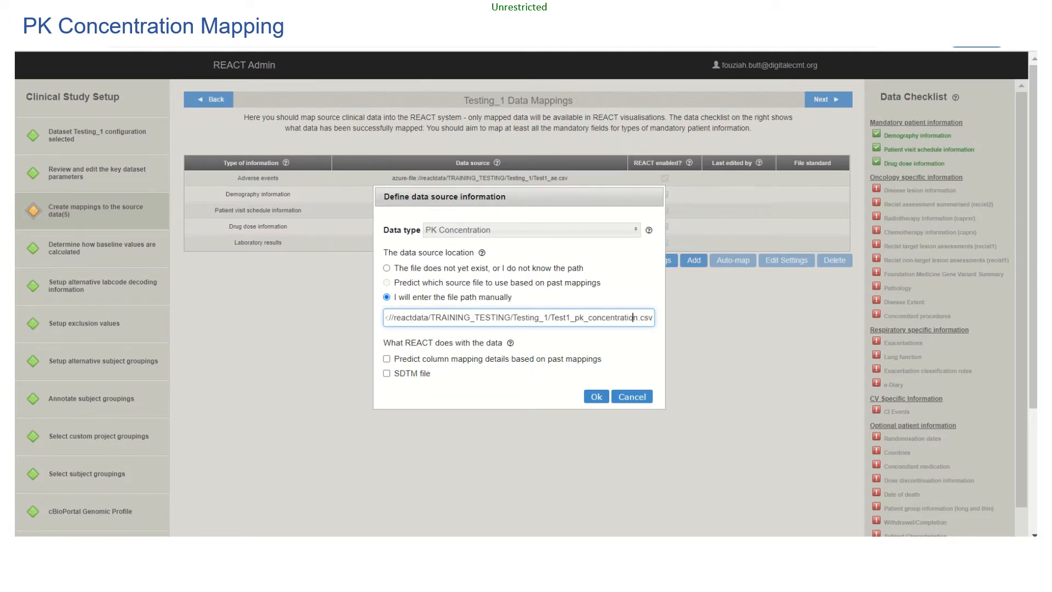
{"action": "type", "text": "_1"}
{"action": "left_click", "coordinate": [596, 396]}
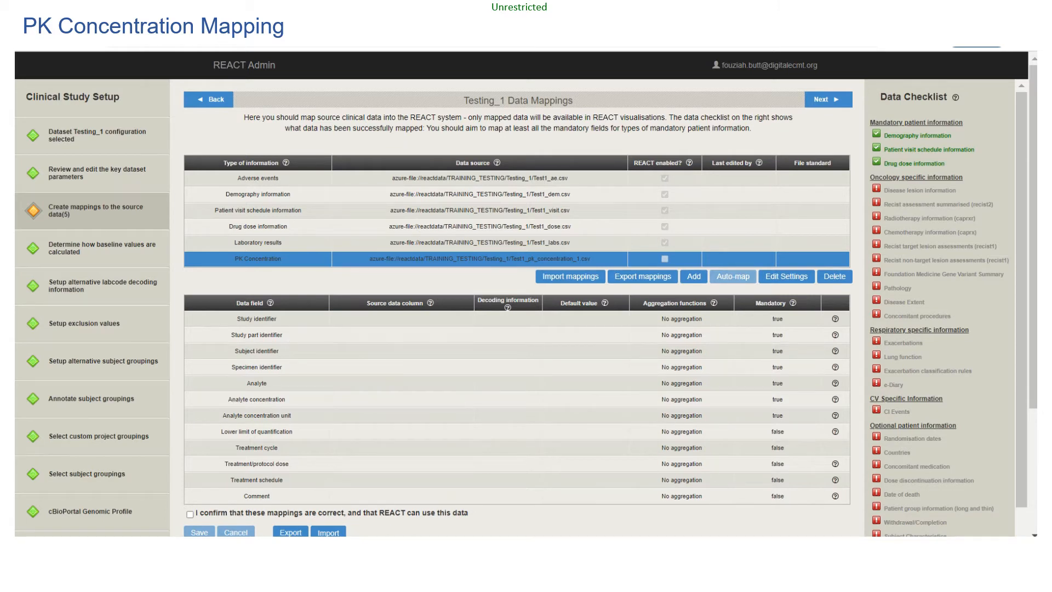
Map the Study identifier field to source column STUDY and Study part identifier to PART.
{"action": "left_click", "coordinate": [402, 318]}
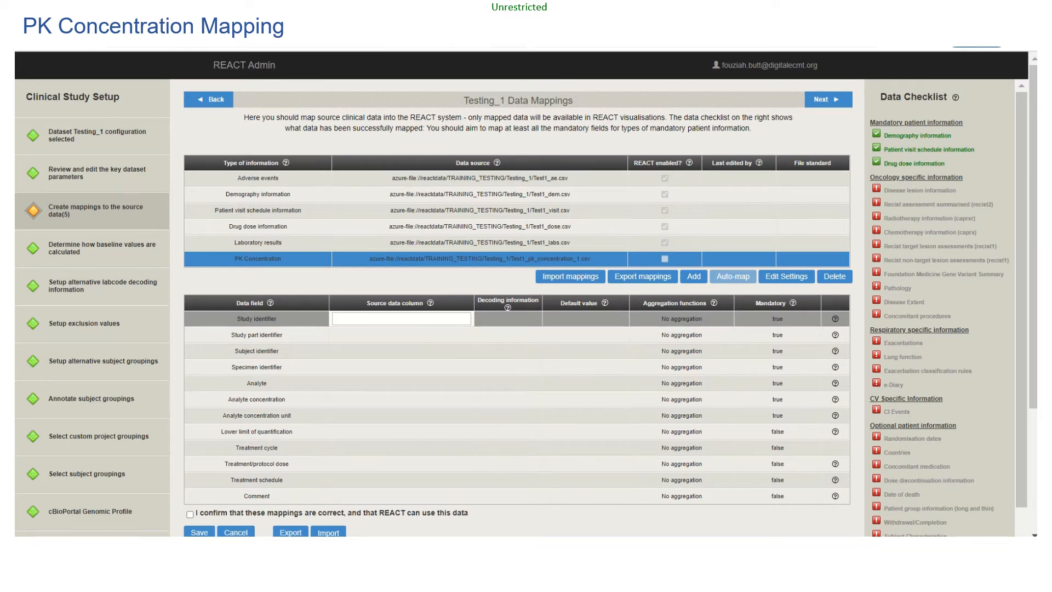
{"action": "type", "text": "tudy"}
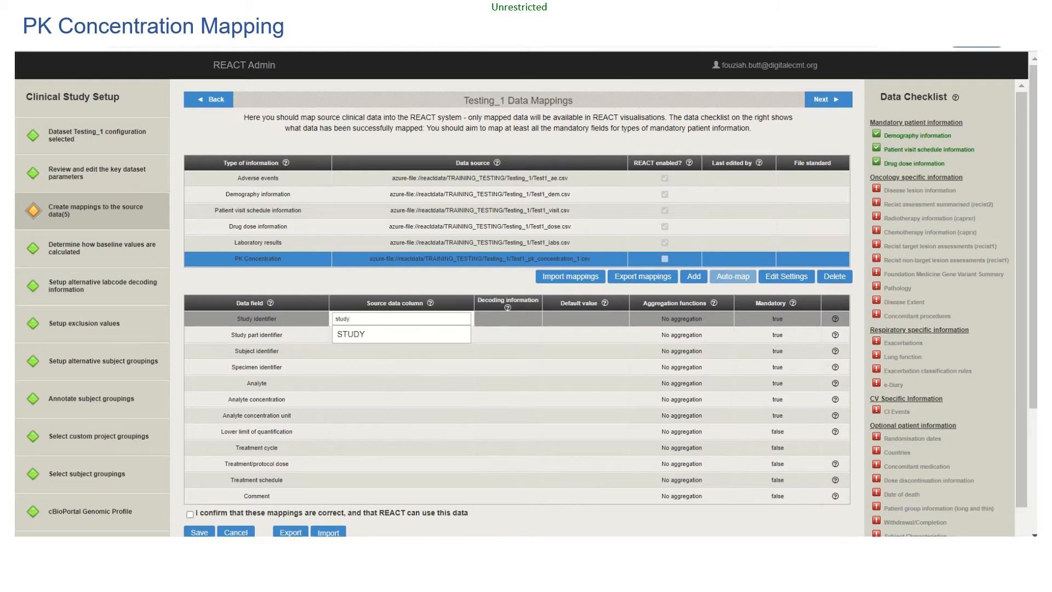
{"action": "key", "text": "Return"}
{"action": "key", "text": "Return"}
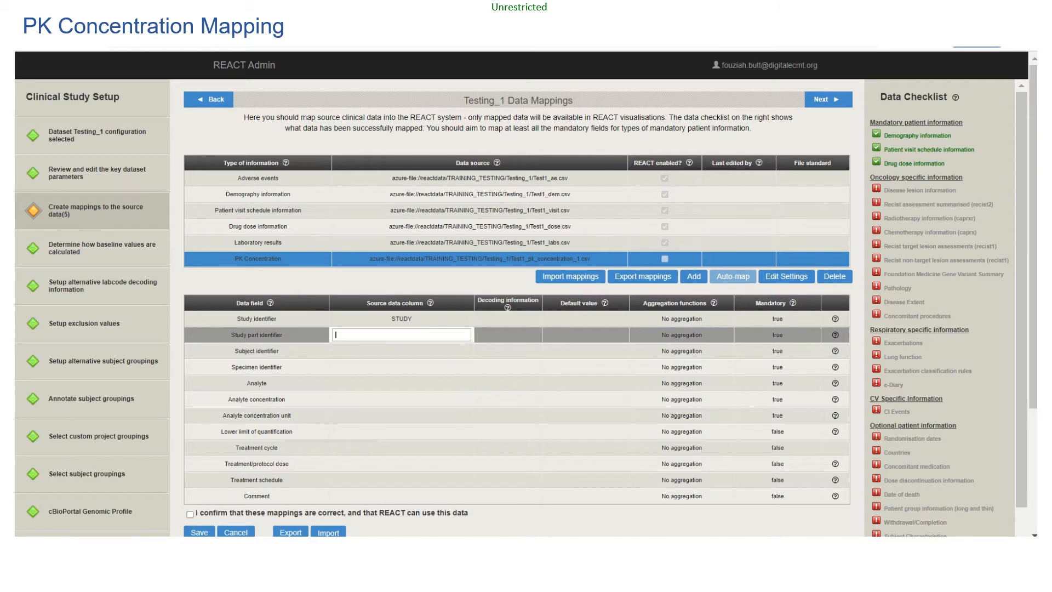
{"action": "type", "text": "pa"}
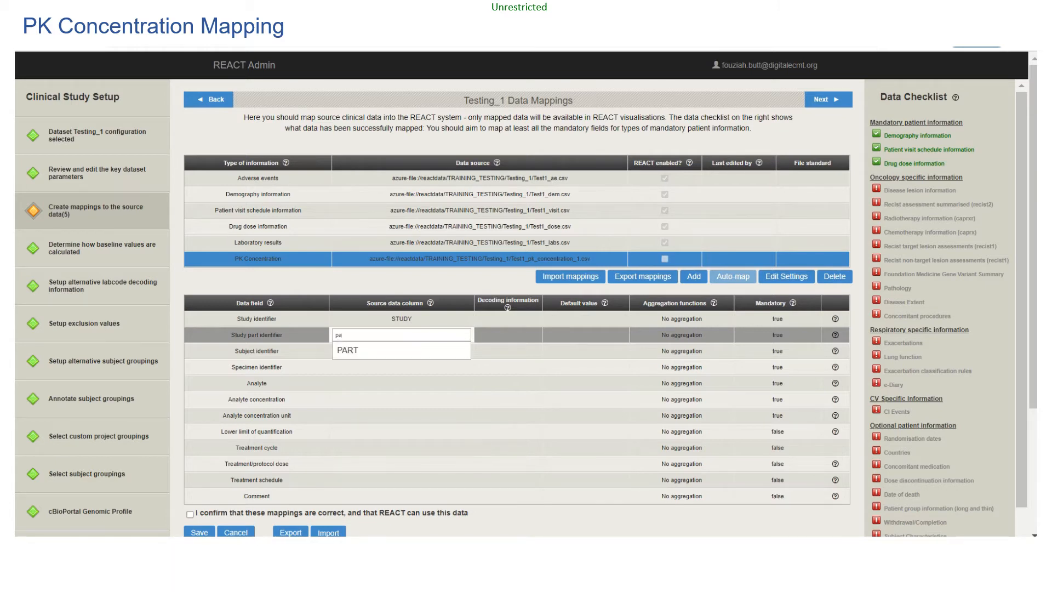
{"action": "key", "text": "Return"}
{"action": "key", "text": "Return"}
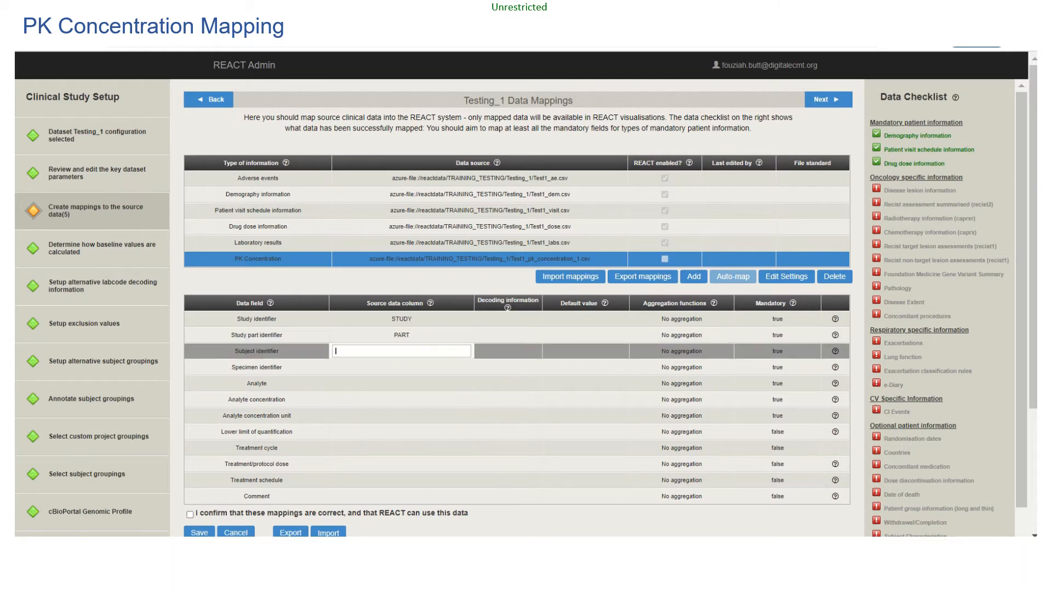
Map the Subject identifier field to source column SUBJECT and Specimen identifier to SPECIMEN_ID.
{"action": "type", "text": "subj"}
{"action": "key", "text": "Down"}
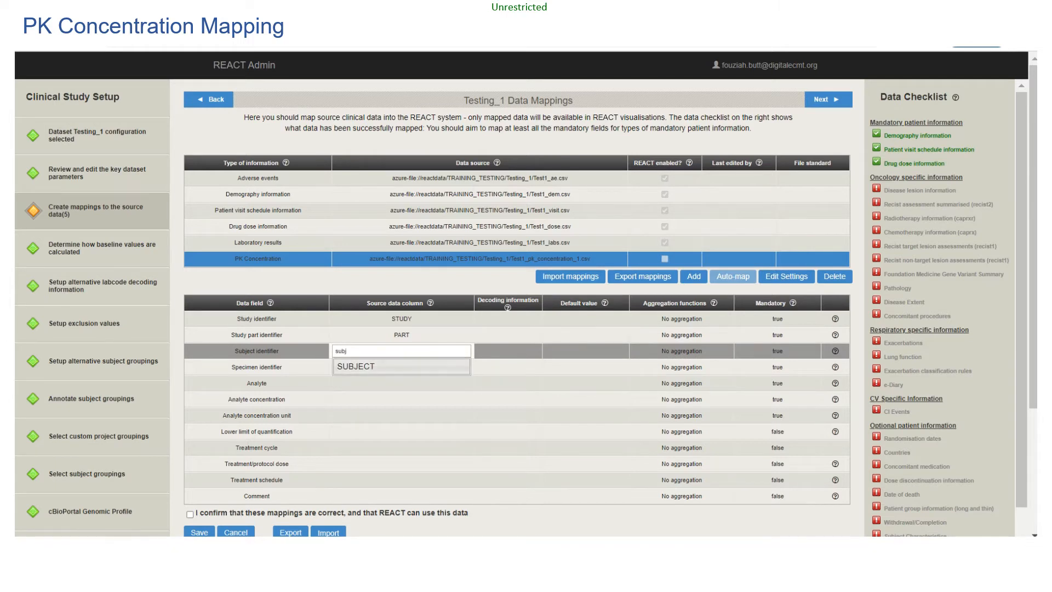
{"action": "key", "text": "Return"}
{"action": "left_click", "coordinate": [402, 367]}
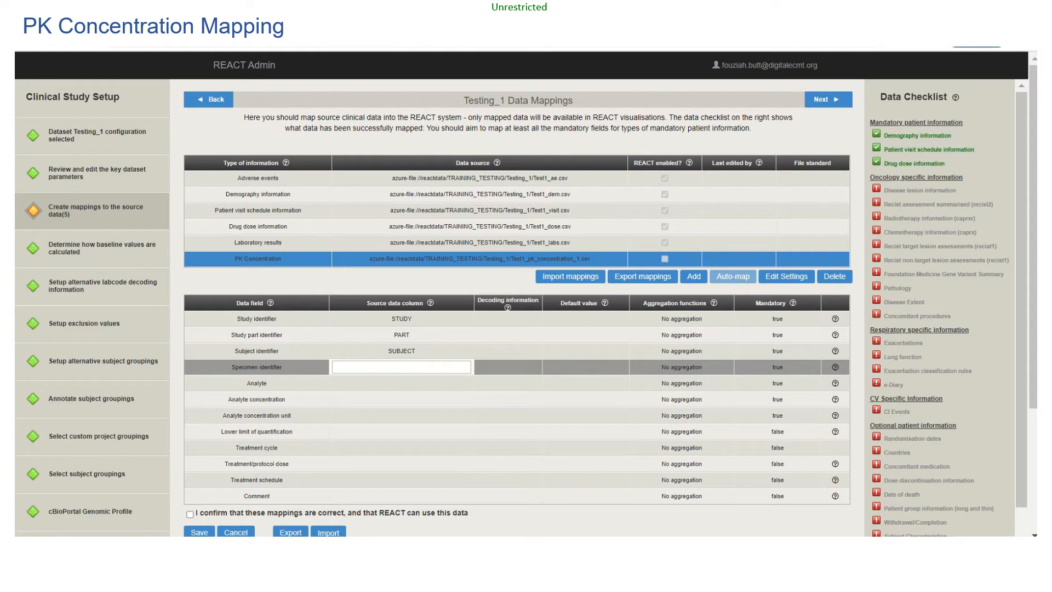
{"action": "type", "text": "p"}
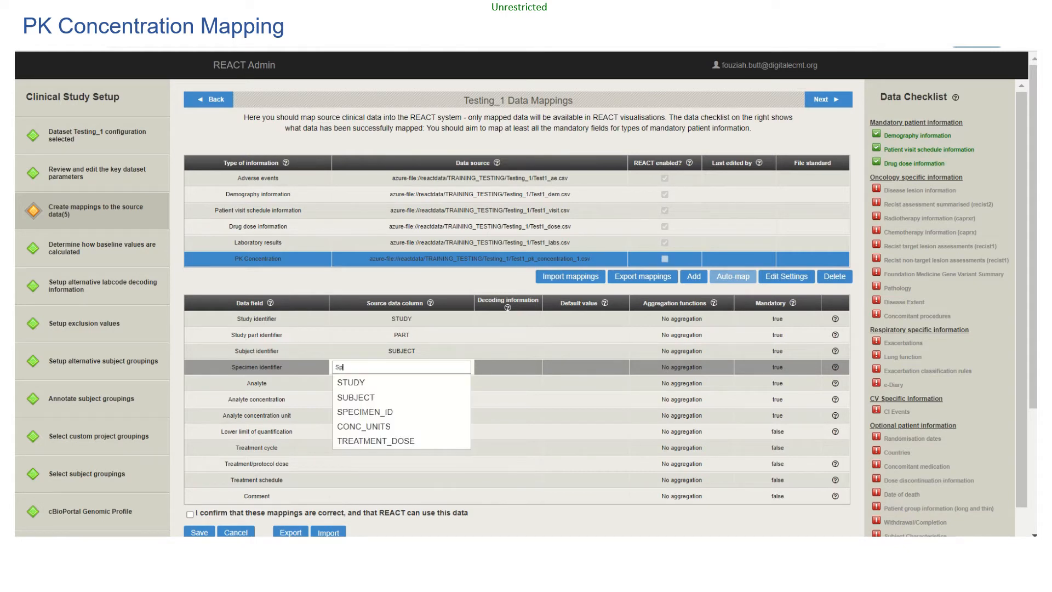
{"action": "key", "text": "Return"}
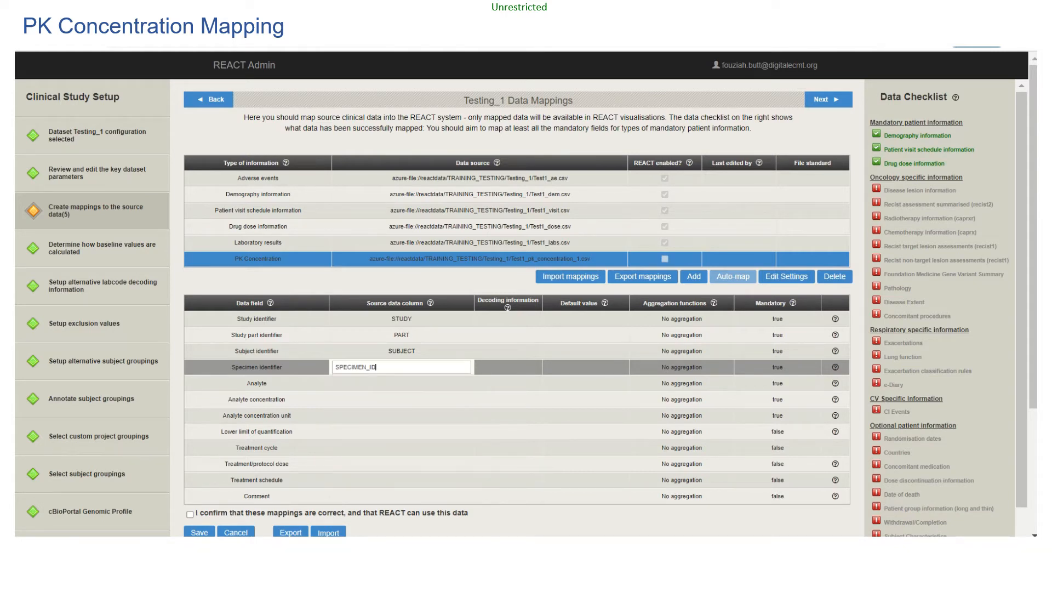
{"action": "key", "text": "Return"}
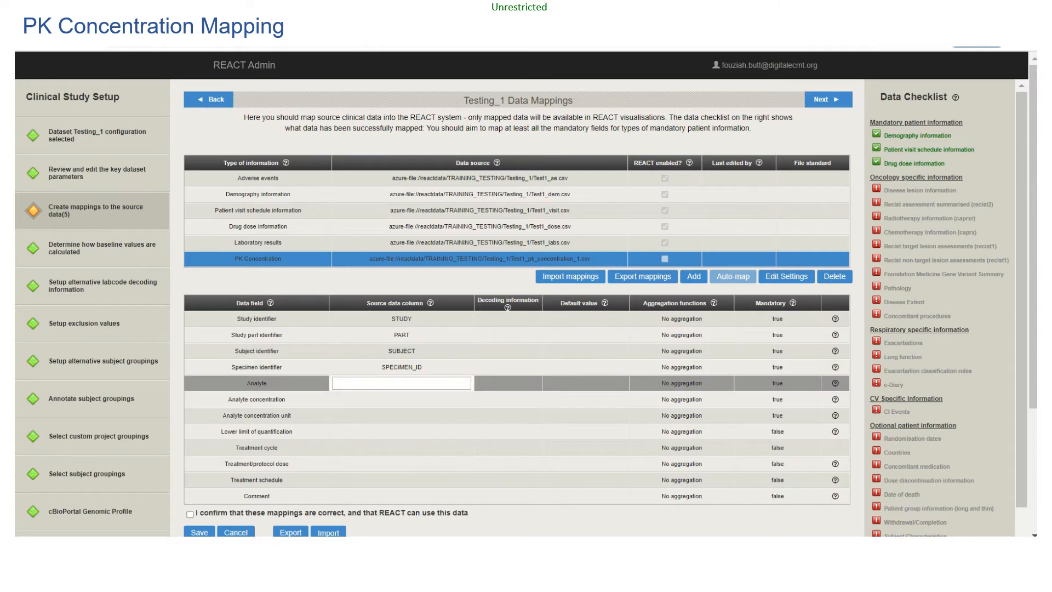
Map the Analyte field to source column ANALYTE and Analyte concentration to ANALYTE_CONC.
{"action": "type", "text": "an"}
{"action": "key", "text": "Down"}
{"action": "key", "text": "Return"}
{"action": "key", "text": "Return"}
{"action": "type", "text": "an"}
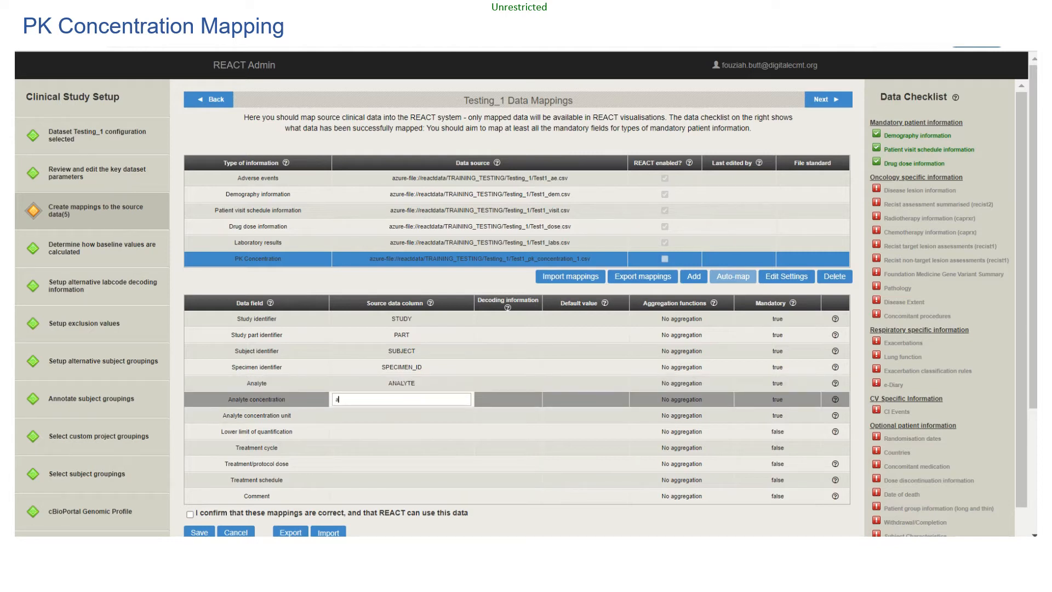
{"action": "key", "text": "Down"}
{"action": "key", "text": "Down"}
{"action": "key", "text": "Return"}
{"action": "key", "text": "Return"}
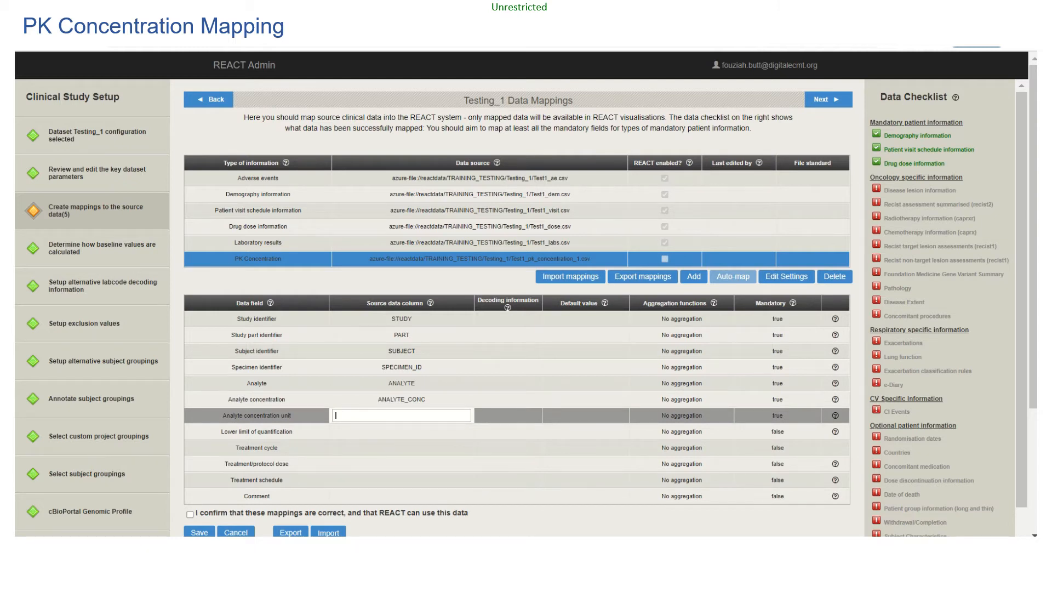
Map the Analyte concentration unit field to source column CONC_UNITS and Lower limit of quantification to LLQ.
{"action": "type", "text": "co"}
{"action": "key", "text": "Down"}
{"action": "key", "text": "Down"}
{"action": "key", "text": "Return"}
{"action": "left_click", "coordinate": [402, 432]}
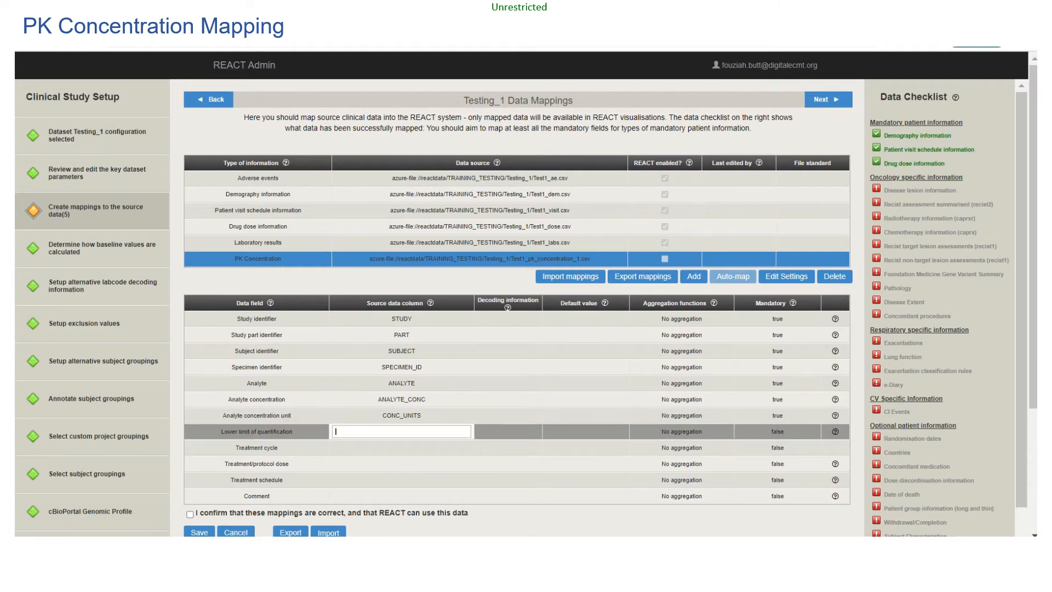
{"action": "type", "text": "LLQ"}
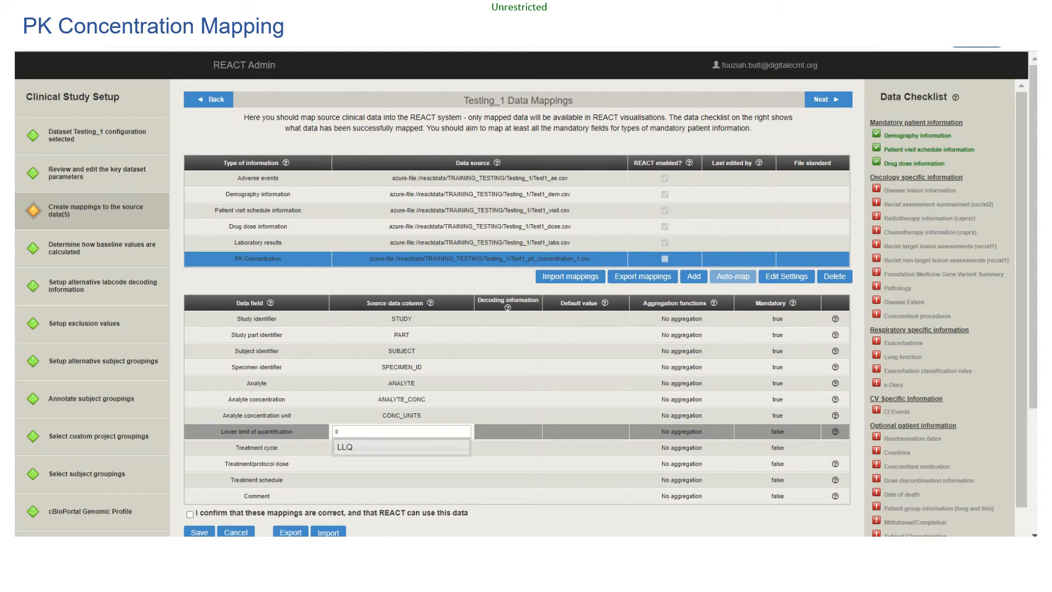
{"action": "left_click", "coordinate": [401, 448]}
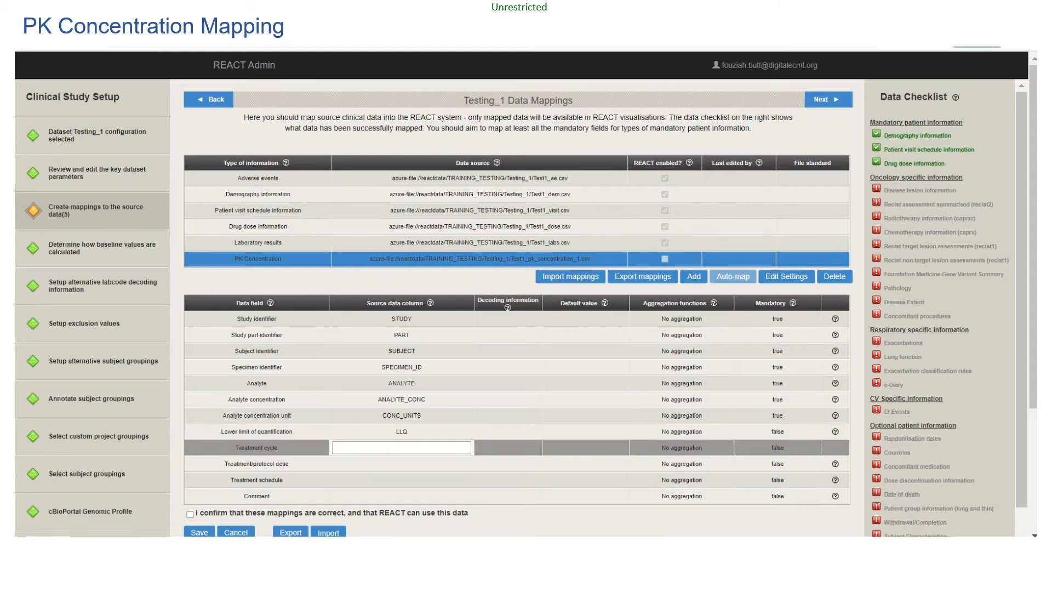
Map the Treatment cycle field to source column TREATMENT_CYCLE and Treatment/protocol dose to TREATMENT_DOSE.
{"action": "type", "text": "tr"}
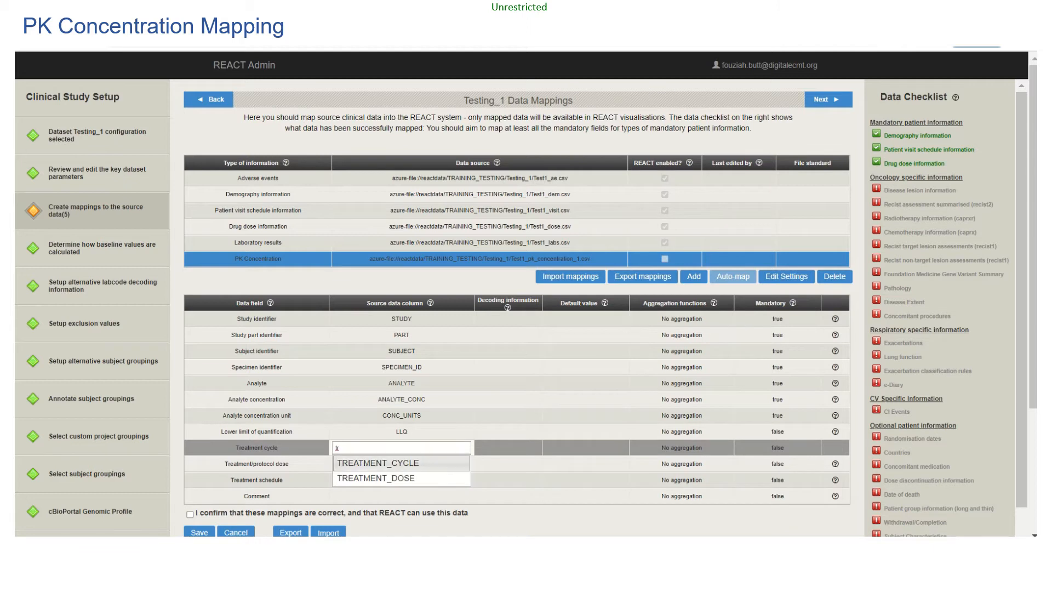
{"action": "left_click", "coordinate": [378, 464]}
{"action": "left_click", "coordinate": [402, 464]}
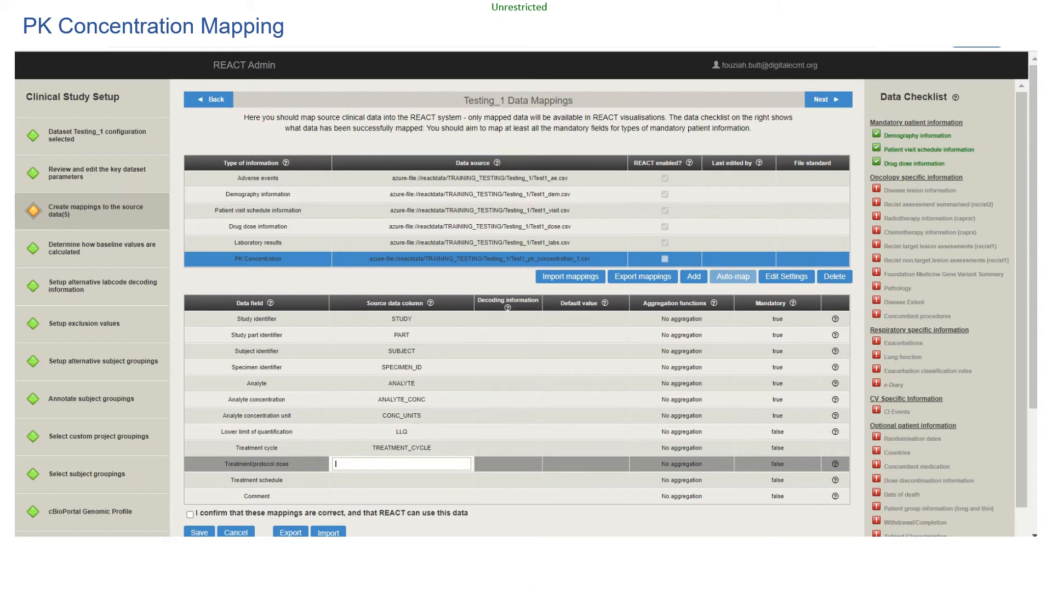
{"action": "type", "text": "tre"}
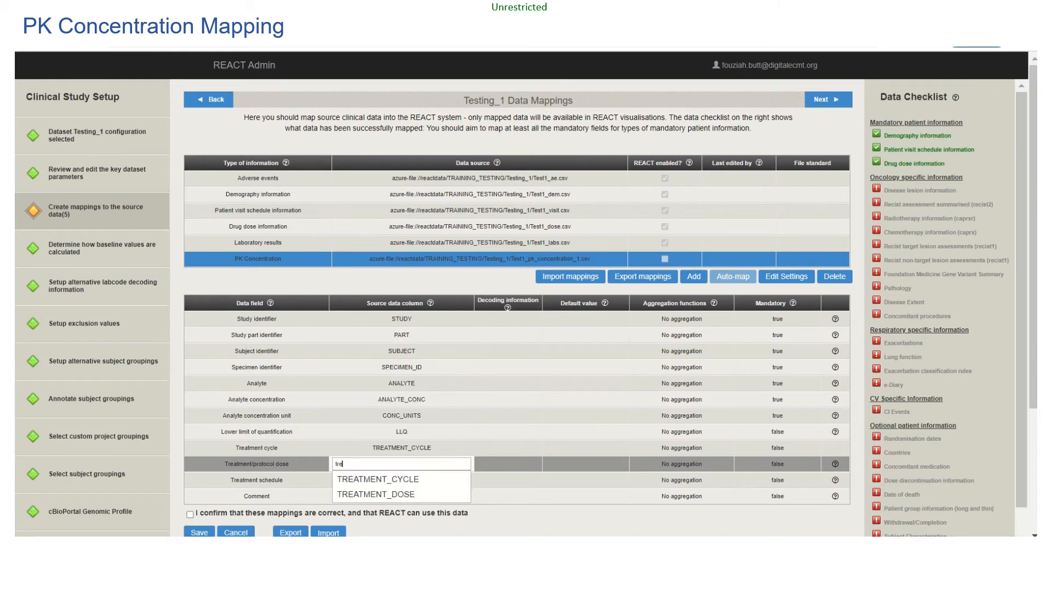
{"action": "key", "text": "Down"}
{"action": "key", "text": "Down"}
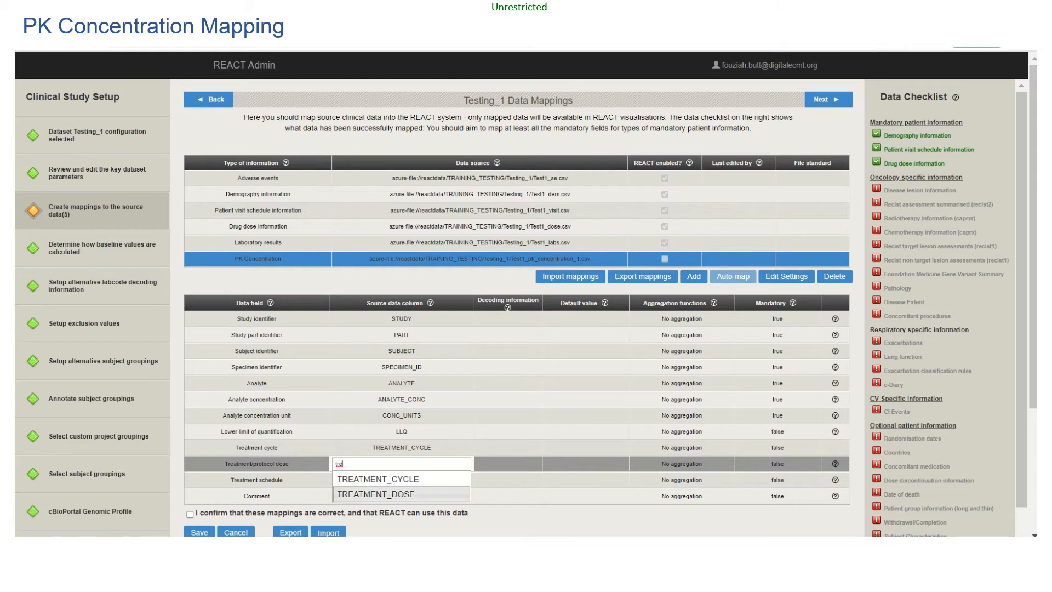
{"action": "key", "text": "Return"}
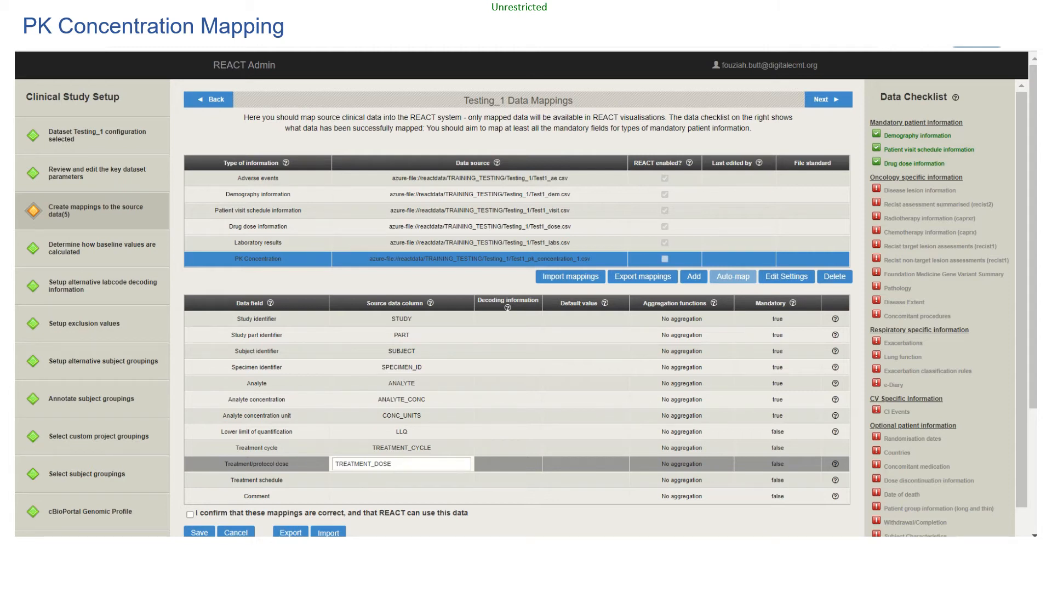
Confirm that the PK Concentration mappings are correct and usable by REACT, and save them.
{"action": "scroll", "coordinate": [526, 307], "scroll_direction": "down", "scroll_amount": 3}
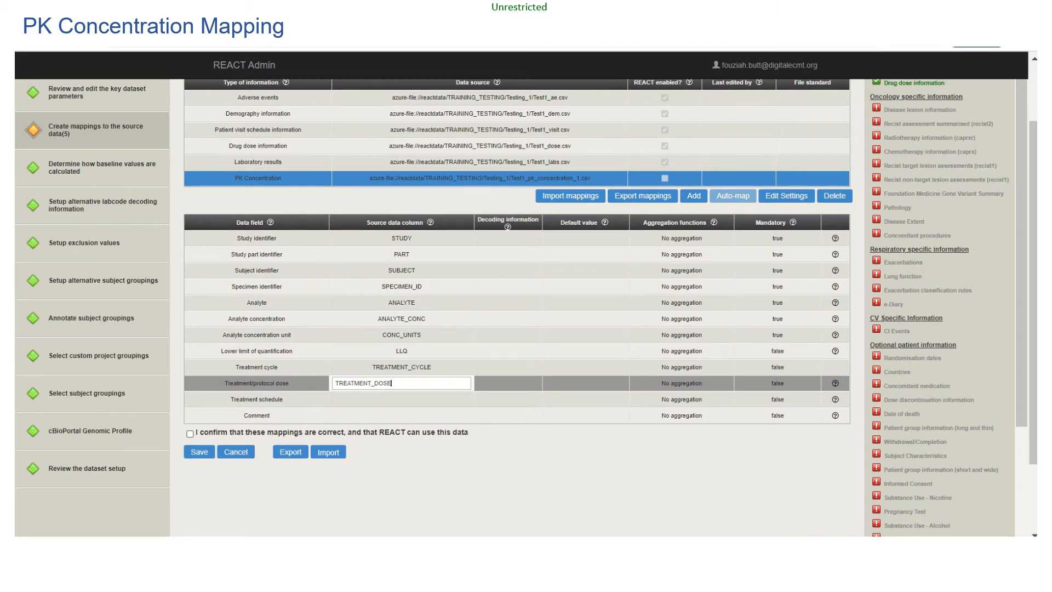
{"action": "left_click", "coordinate": [190, 434]}
{"action": "left_click", "coordinate": [199, 451]}
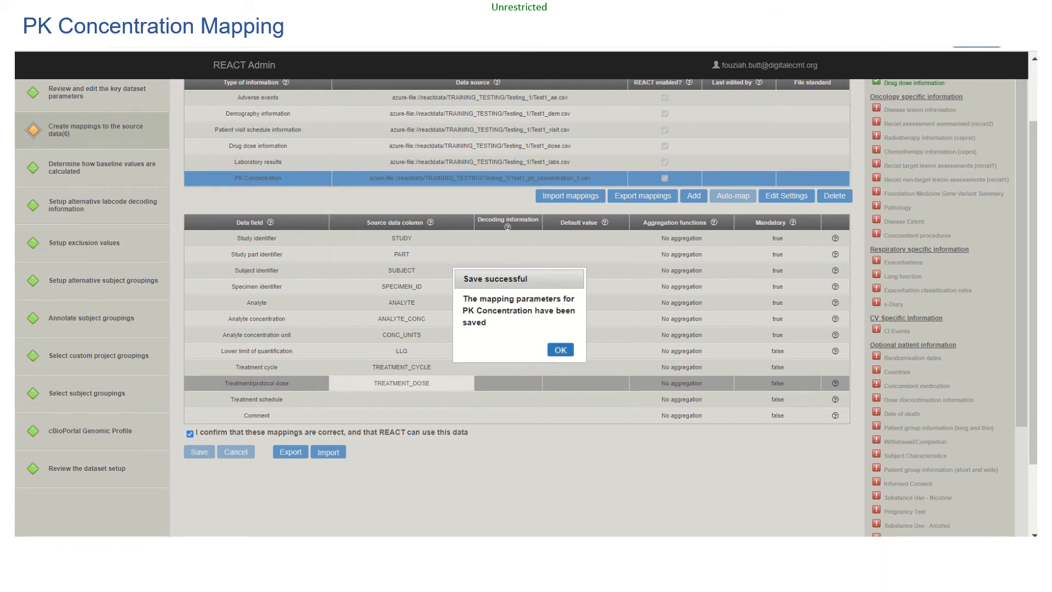
{"action": "left_click", "coordinate": [560, 349]}
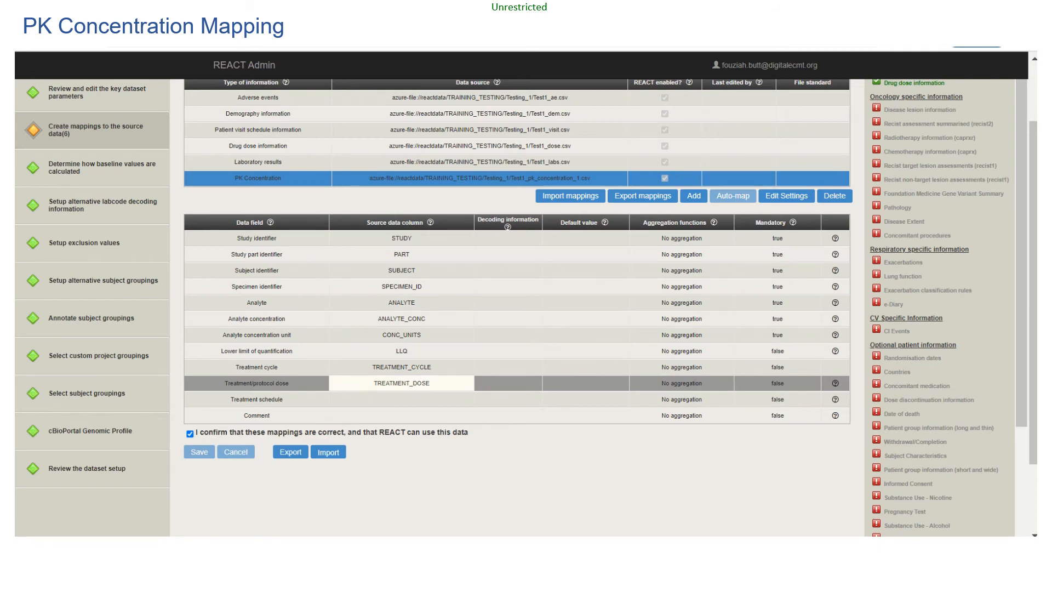
{"action": "scroll", "coordinate": [517, 307], "scroll_direction": "up", "scroll_amount": 2}
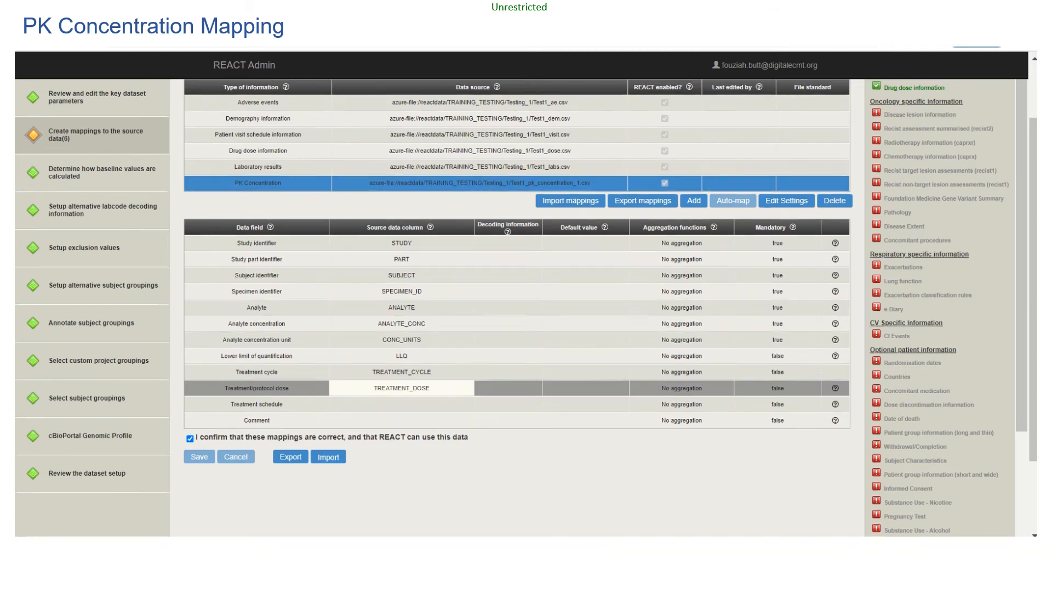
Open the Testing_1 dataset setup review, finish the setup, and agree to upload the dataset data into the system.
{"action": "scroll", "coordinate": [518, 306], "scroll_direction": "down", "scroll_amount": 2}
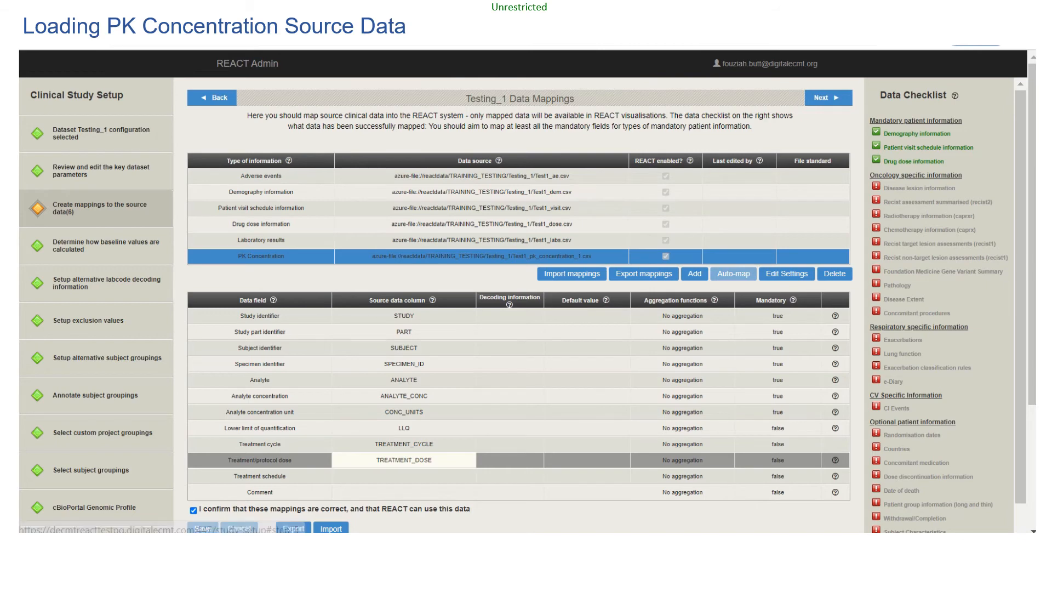
{"action": "scroll", "coordinate": [521, 291], "scroll_direction": "down", "scroll_amount": 2}
{"action": "scroll", "coordinate": [520, 301], "scroll_direction": "down", "scroll_amount": 2}
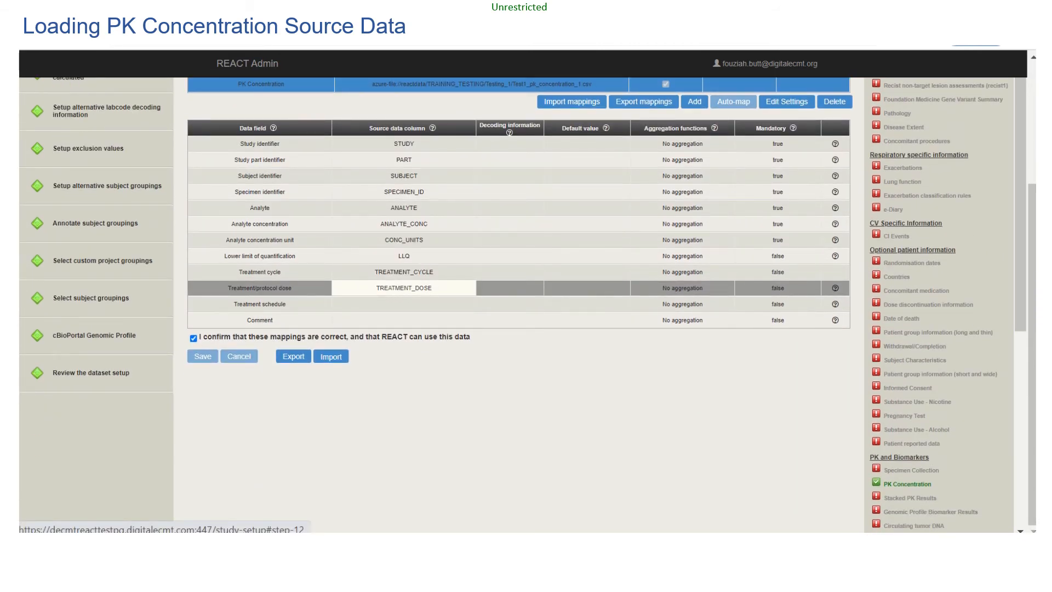
{"action": "left_click", "coordinate": [91, 373]}
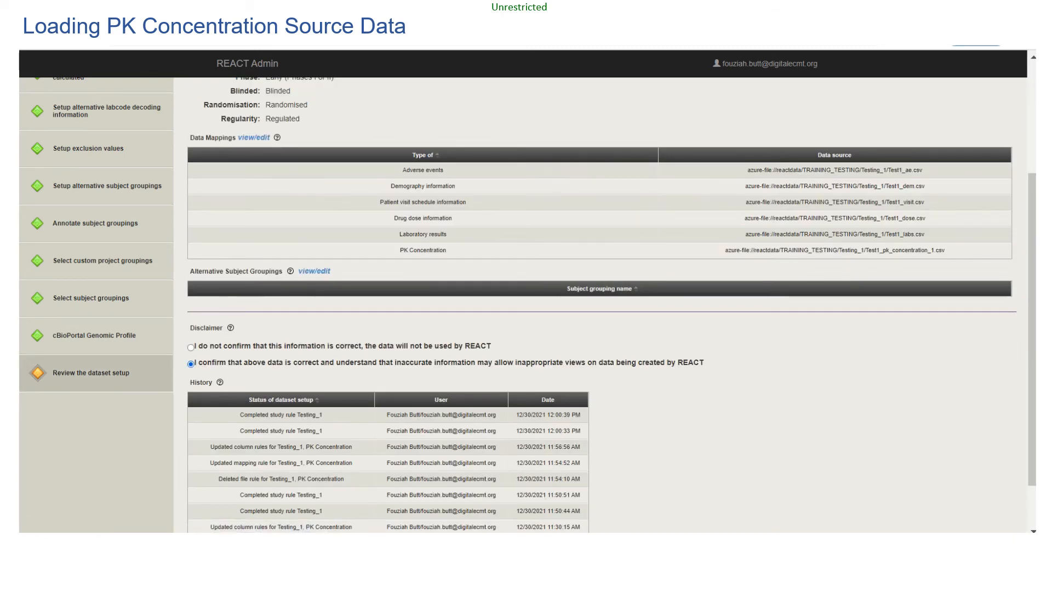
{"action": "scroll", "coordinate": [527, 305], "scroll_direction": "up", "scroll_amount": 3}
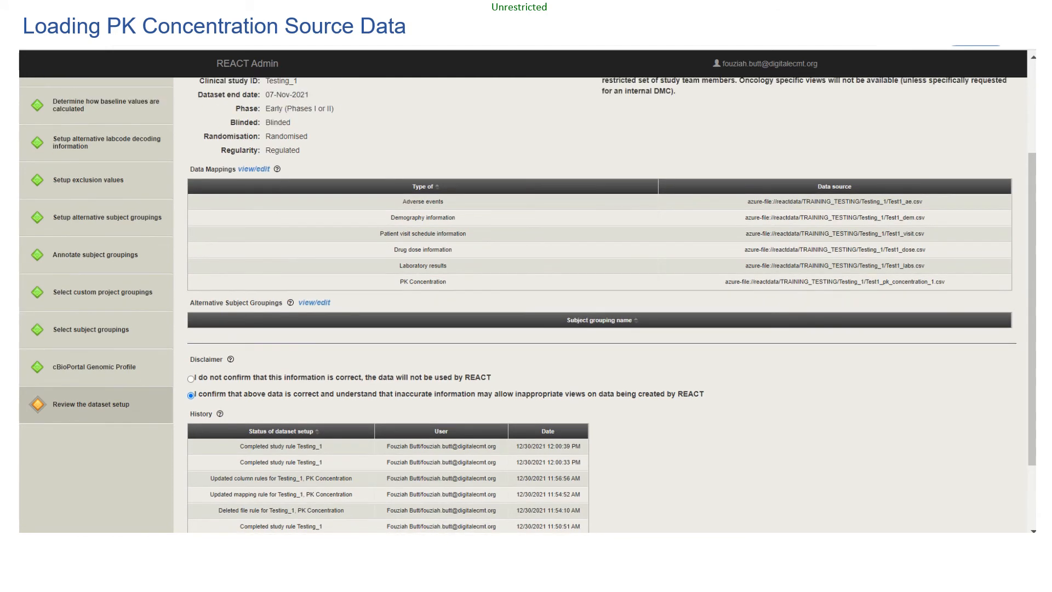
{"action": "left_click", "coordinate": [996, 98]}
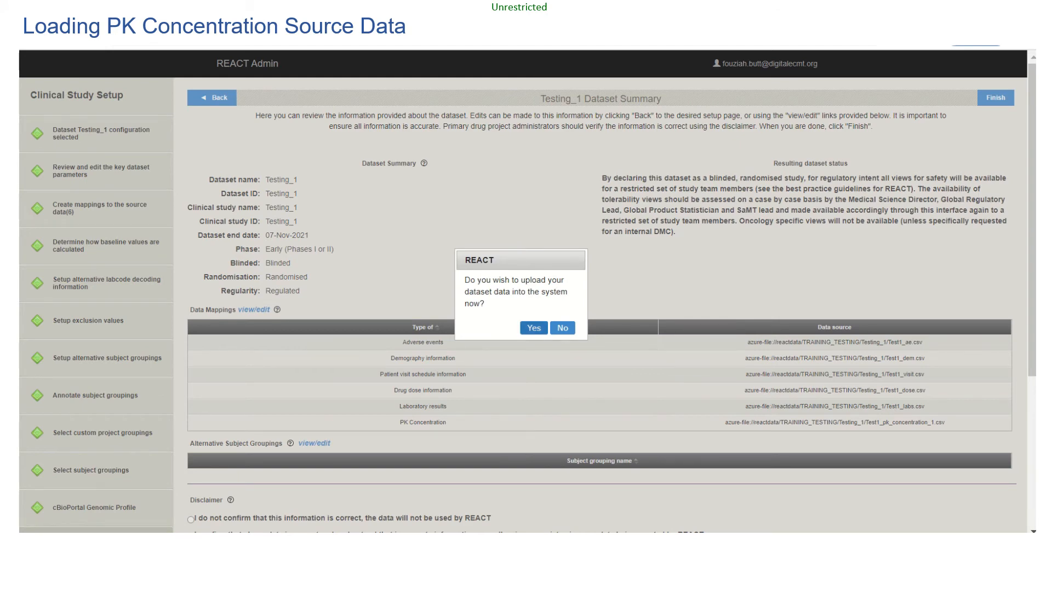
{"action": "left_click", "coordinate": [534, 328]}
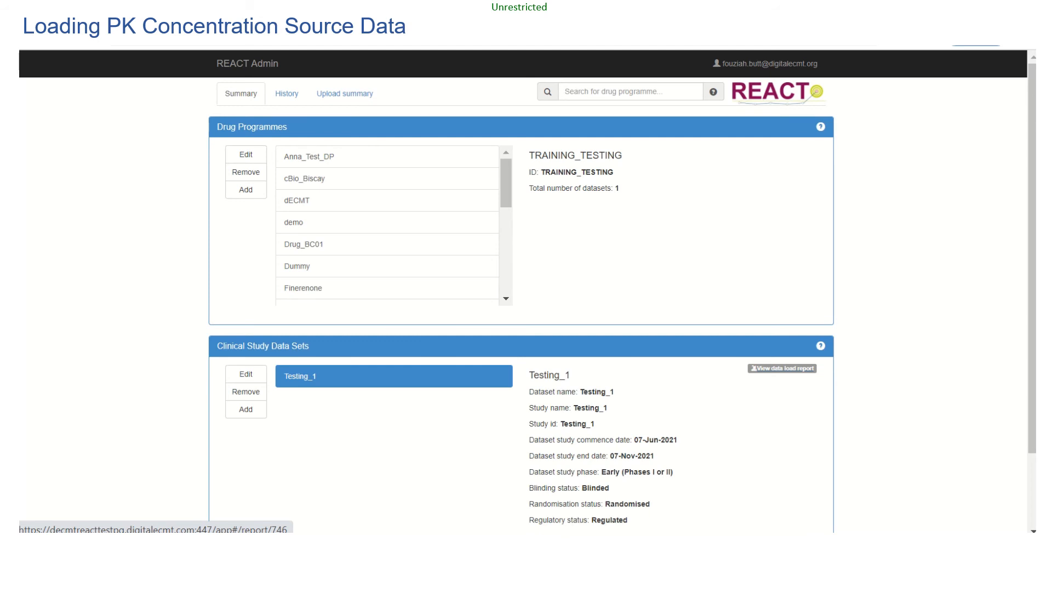
Open the Testing_1 data load report, refresh it, and select the 30-Dec-2021 upload made at 12:04.
{"action": "left_click", "coordinate": [782, 369]}
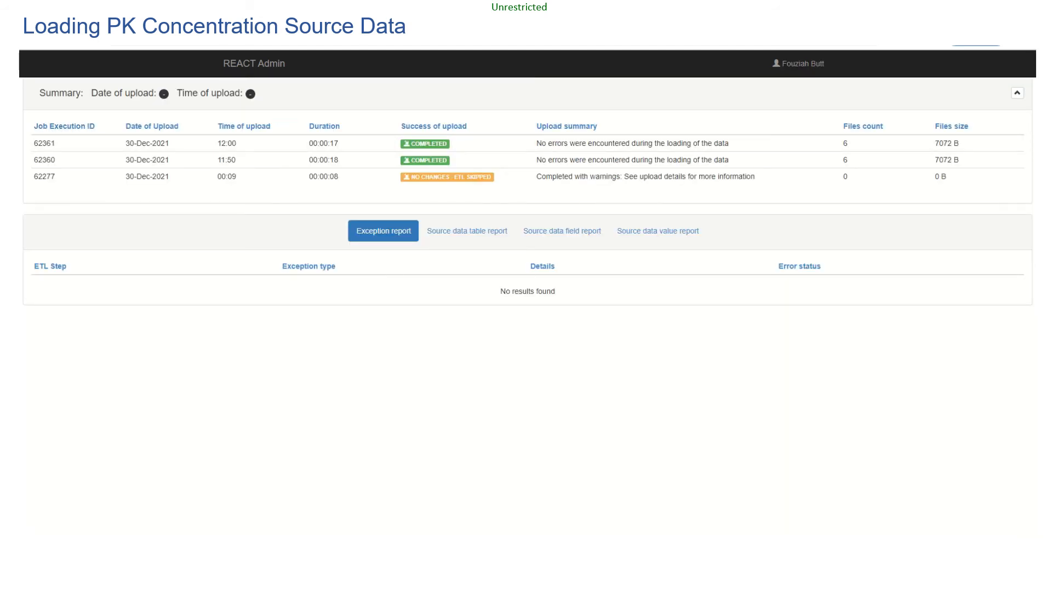
{"action": "key", "text": "F5"}
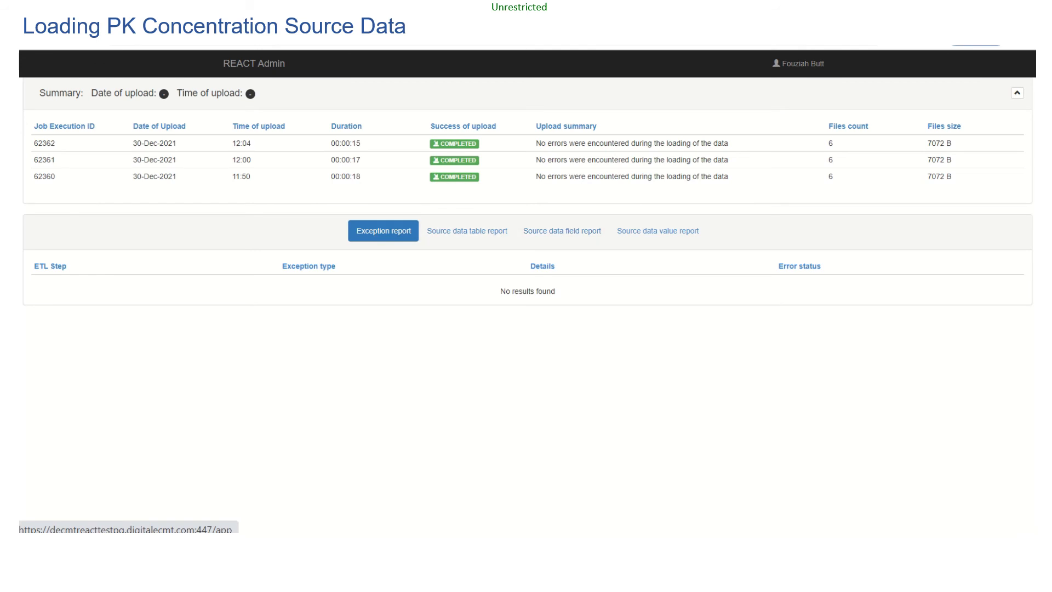
{"action": "left_click", "coordinate": [467, 231]}
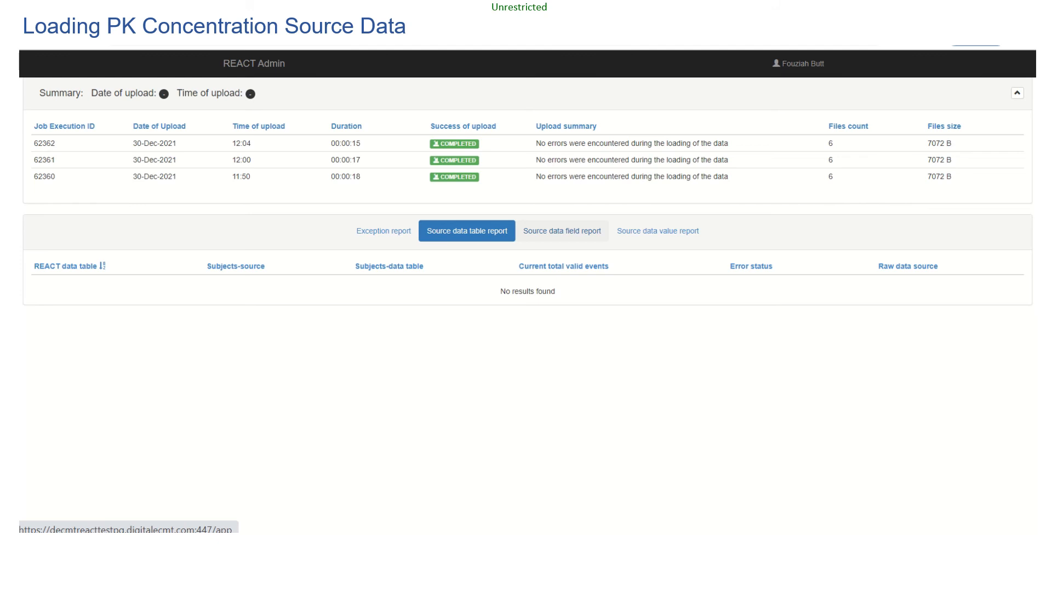
{"action": "left_click", "coordinate": [561, 231]}
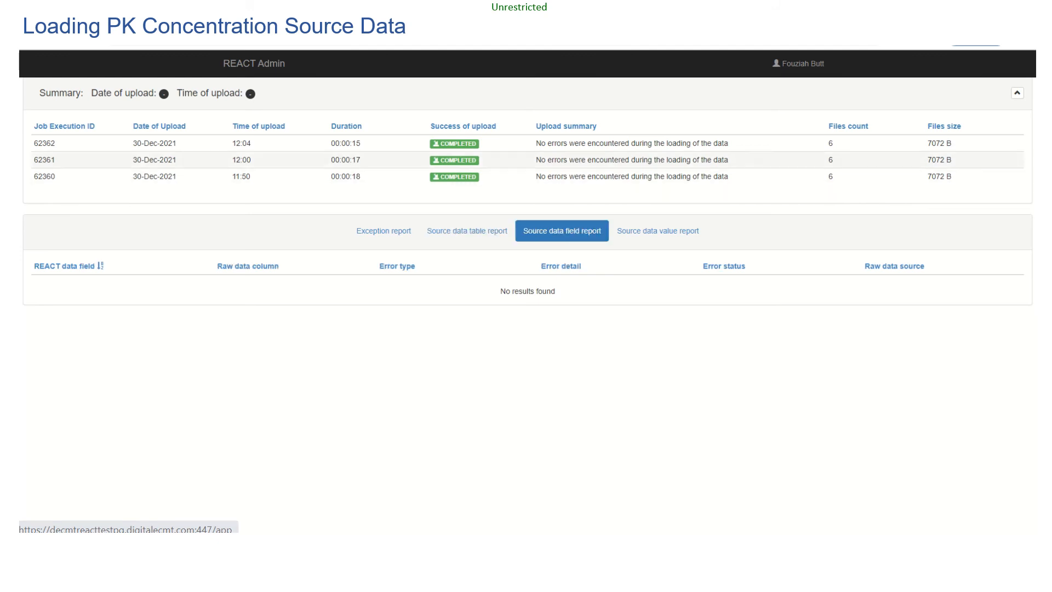
{"action": "left_click", "coordinate": [548, 143]}
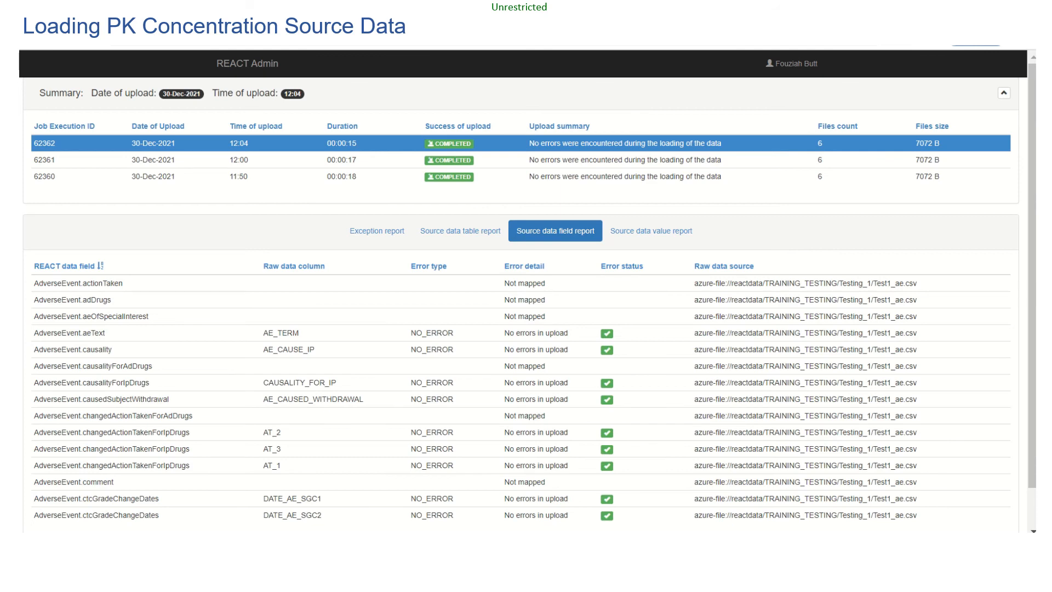
Examine the selected upload's source data table, field and value reports, paging through the field report to the PkConcentration fields and last page.
{"action": "left_click", "coordinate": [461, 231]}
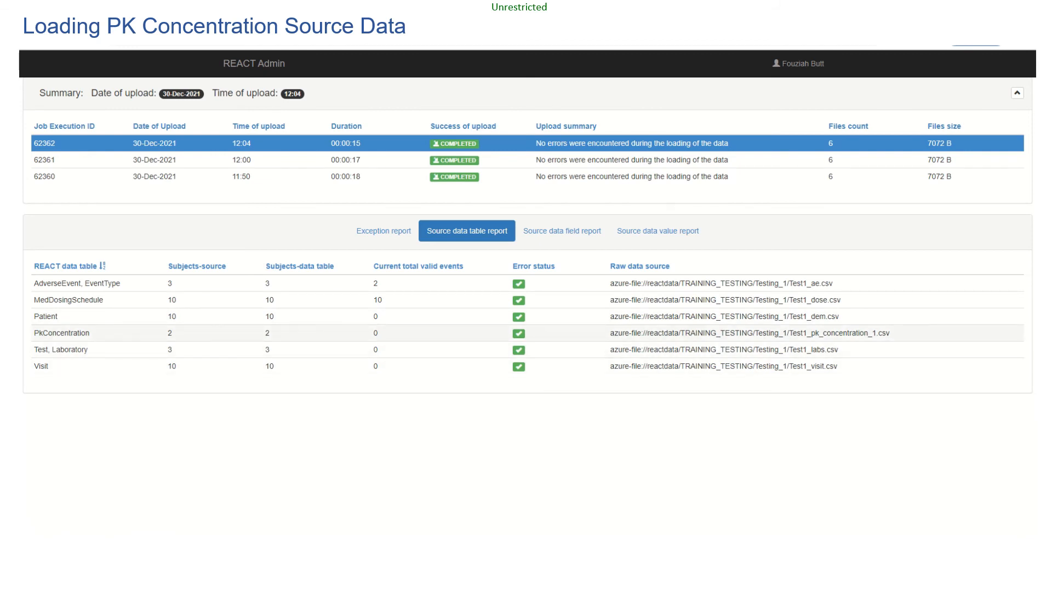
{"action": "left_click", "coordinate": [562, 231]}
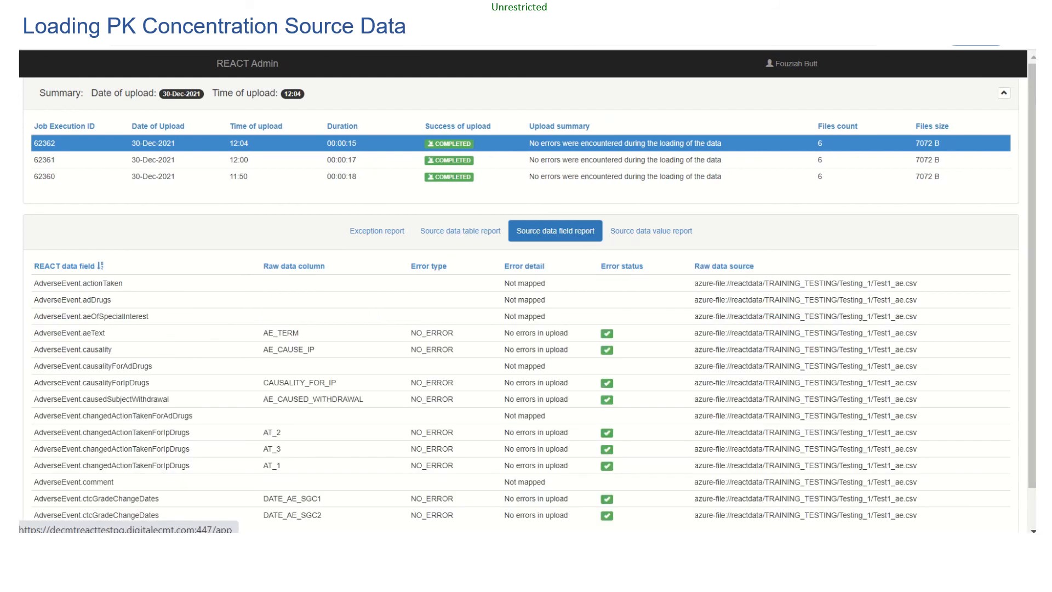
{"action": "scroll", "coordinate": [526, 301], "scroll_direction": "down", "scroll_amount": 2}
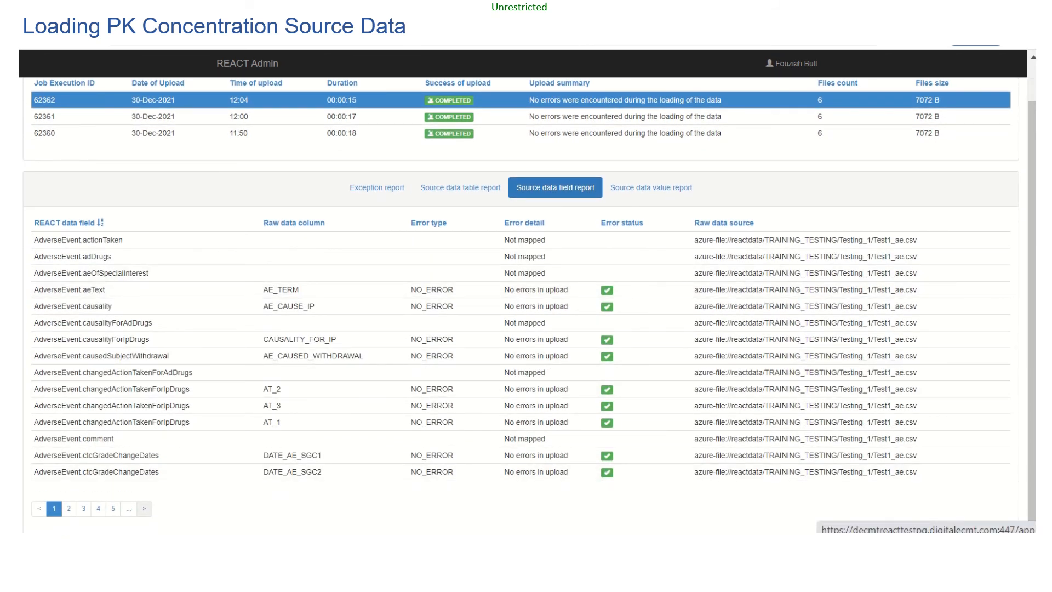
{"action": "left_click", "coordinate": [145, 509]}
{"action": "left_click", "coordinate": [145, 508]}
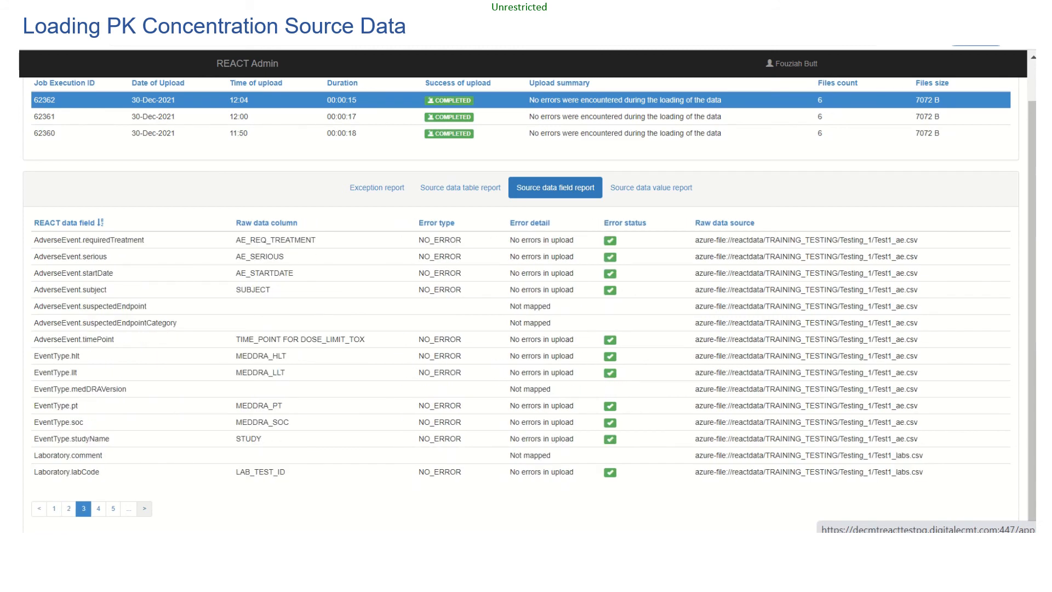
{"action": "left_click", "coordinate": [145, 509]}
{"action": "left_click", "coordinate": [145, 508]}
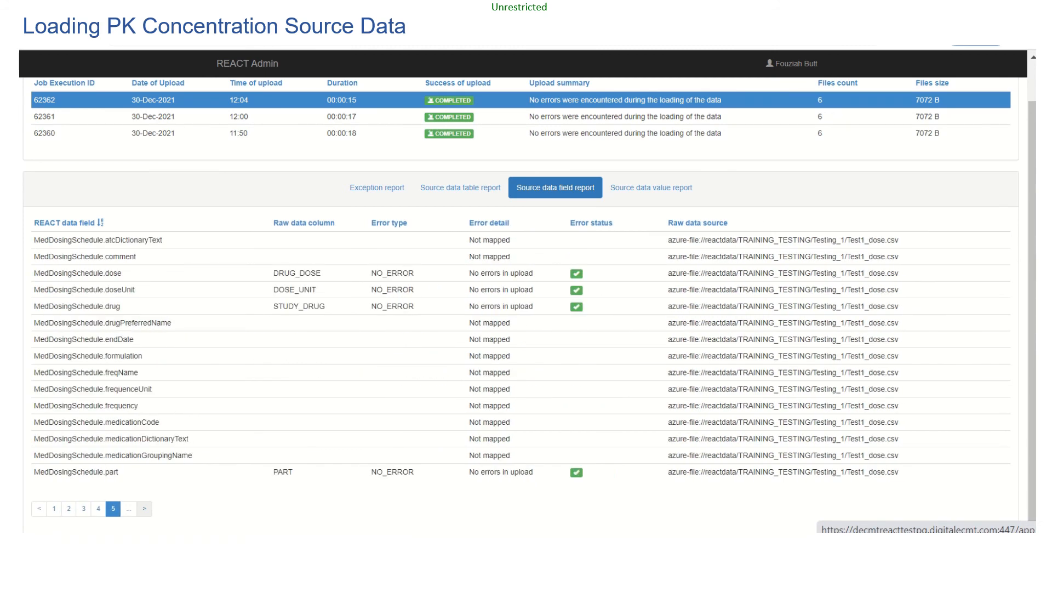
{"action": "left_click", "coordinate": [145, 509]}
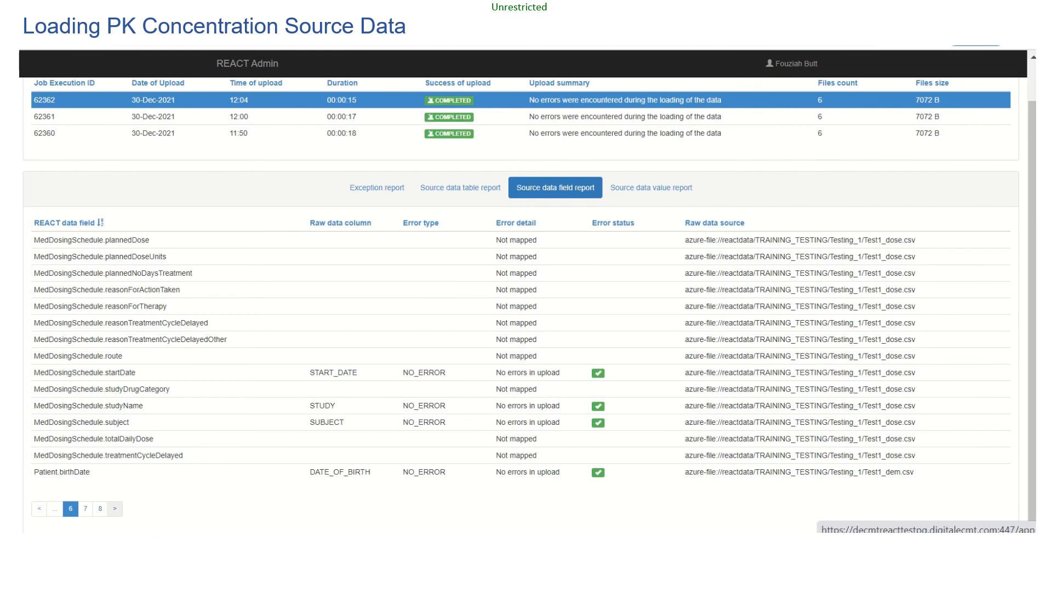
{"action": "left_click", "coordinate": [86, 509]}
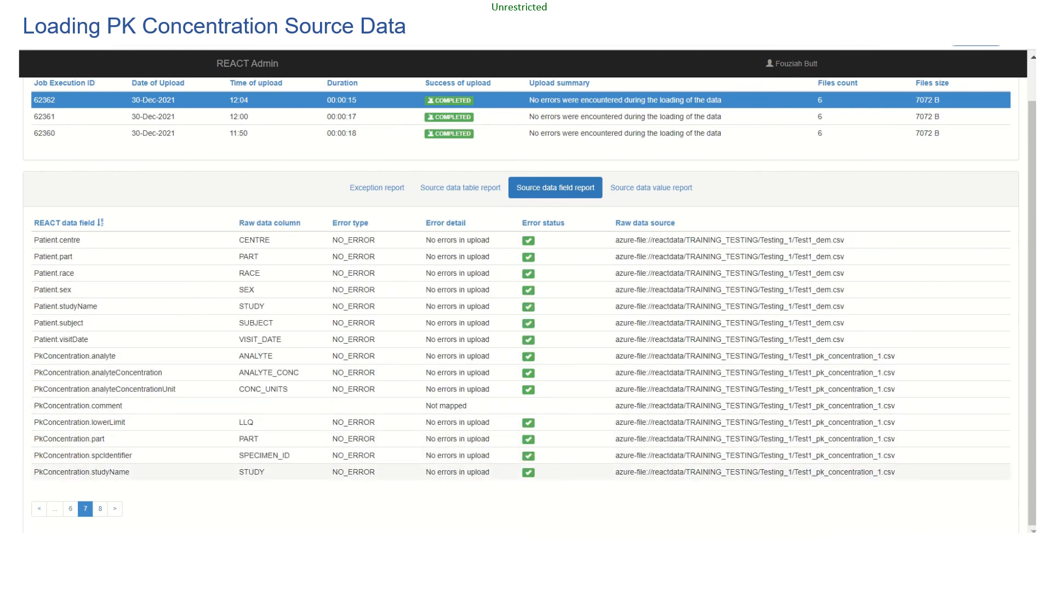
{"action": "left_click", "coordinate": [101, 508]}
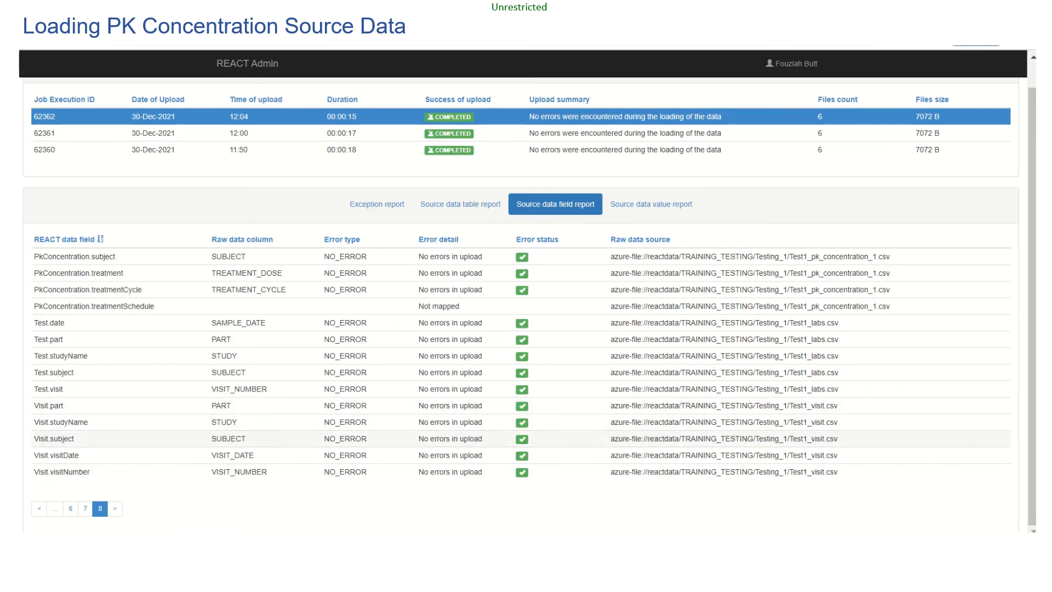
{"action": "left_click", "coordinate": [651, 204]}
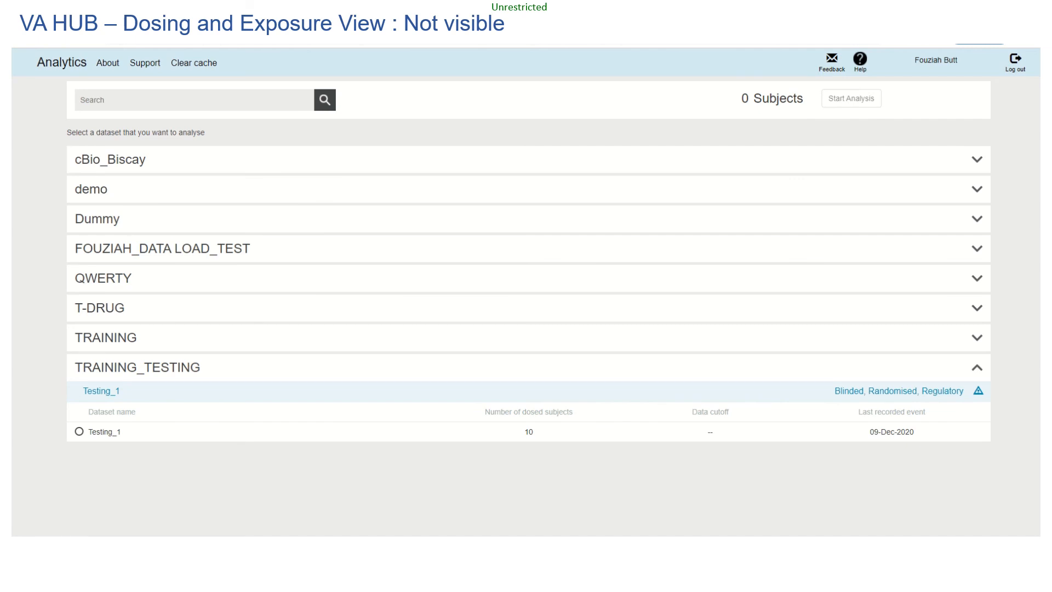
In the Analytics application, start an analysis of the Testing_1 dataset under TRAINING_TESTING and check which views are available.
{"action": "left_click", "coordinate": [80, 432]}
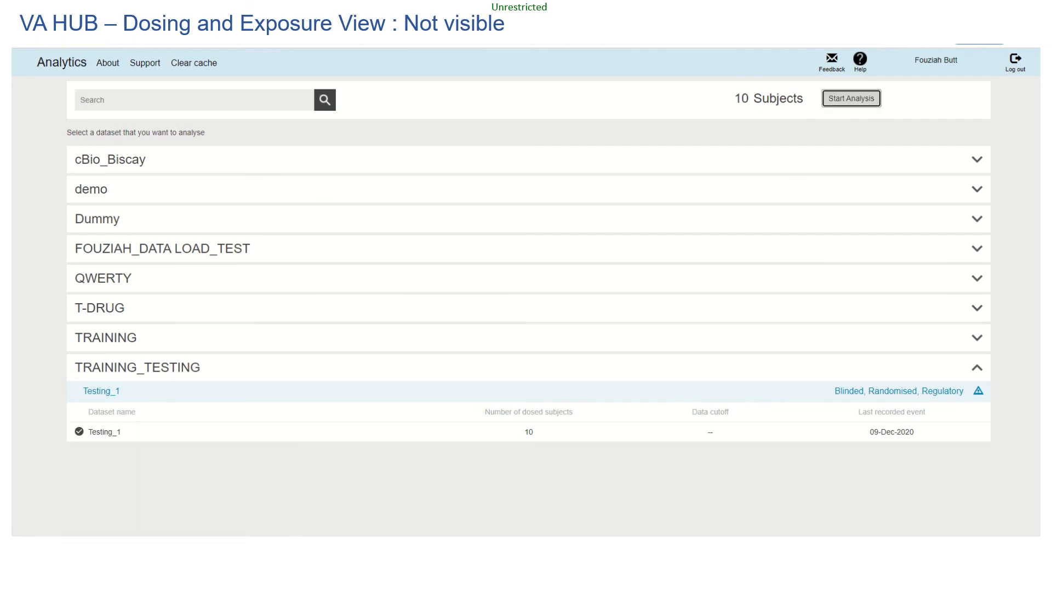
{"action": "left_click", "coordinate": [851, 98]}
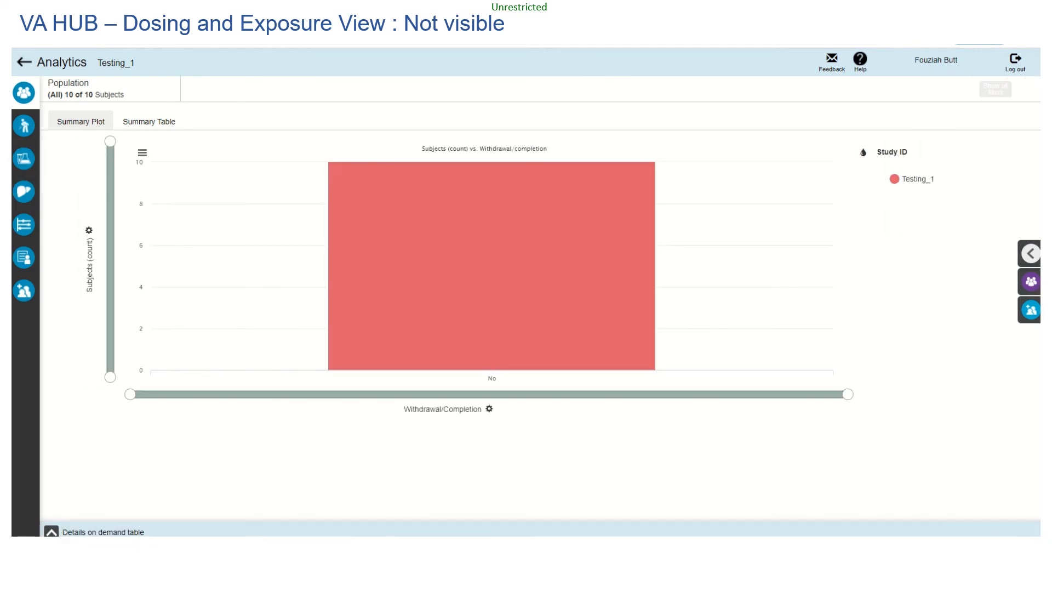
{"action": "mouse_move", "coordinate": [23, 93]}
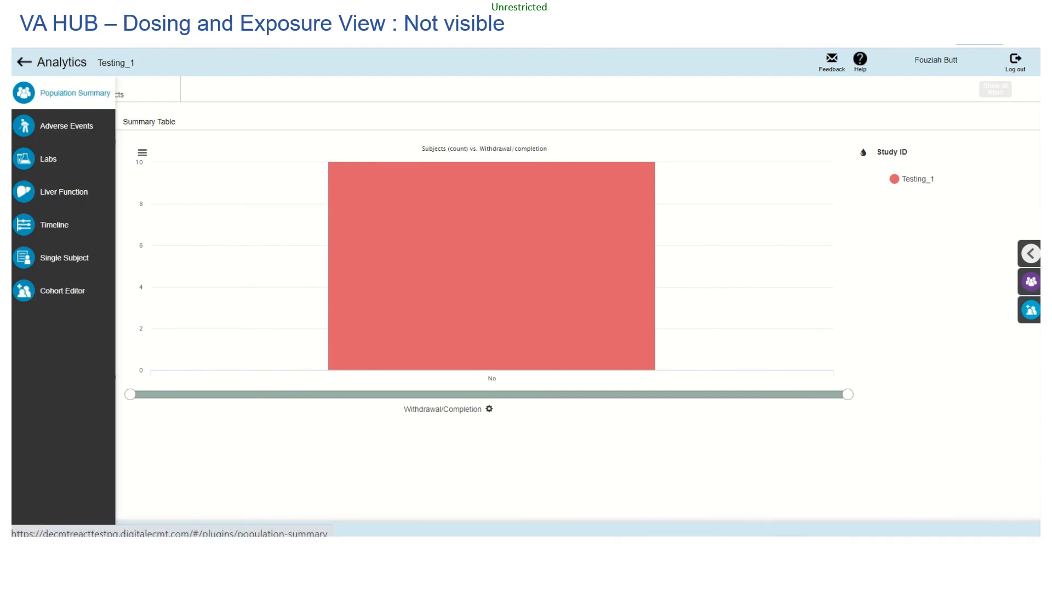